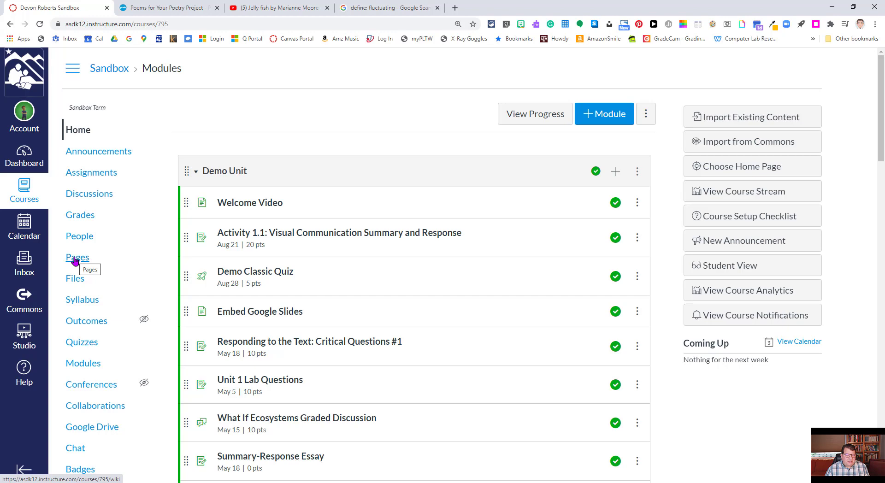
Open the course's full list of pages and examine which page is marked as the front page.
{"action": "left_click", "coordinate": [75, 259]}
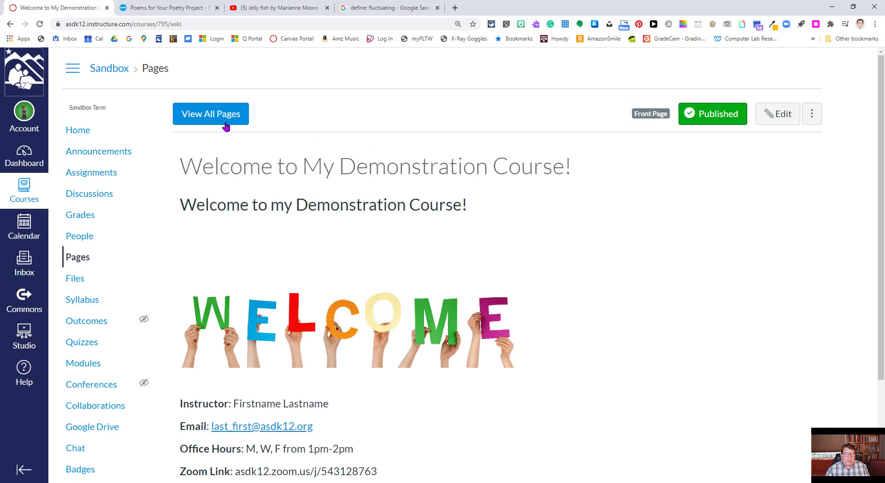
{"action": "left_click", "coordinate": [211, 115]}
{"action": "left_click", "coordinate": [211, 116]}
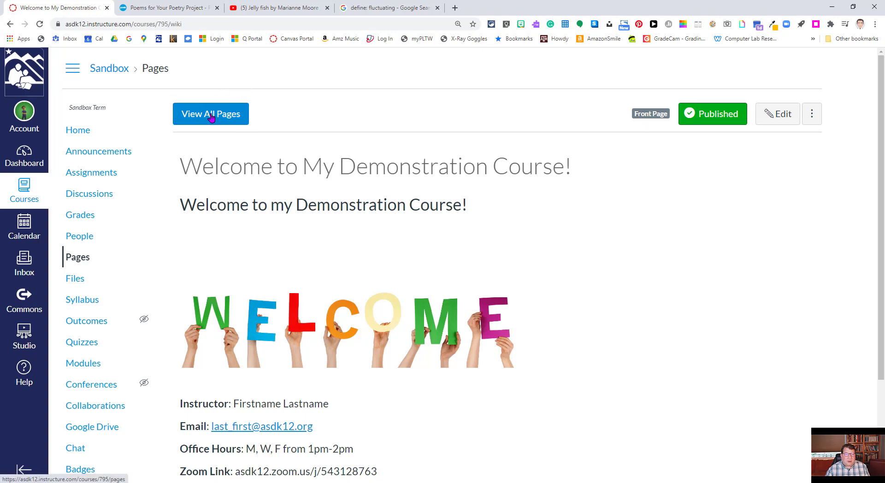
{"action": "left_click", "coordinate": [211, 116]}
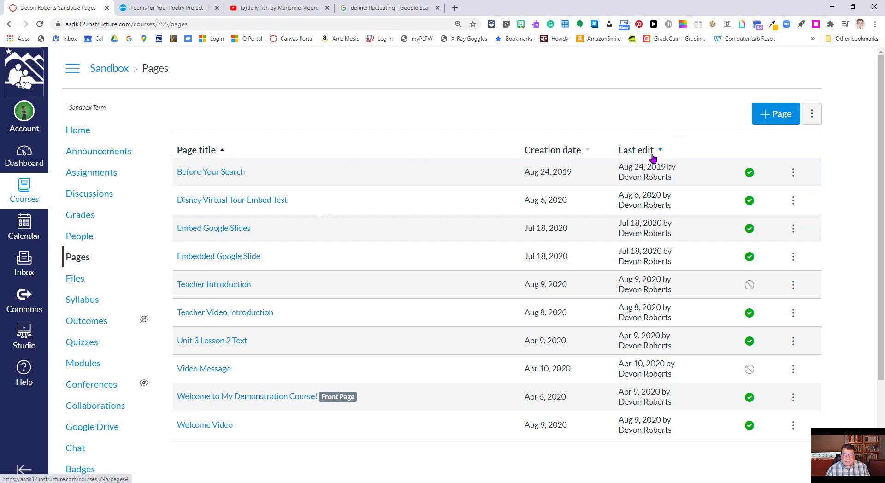
{"action": "key", "text": "ctrl"}
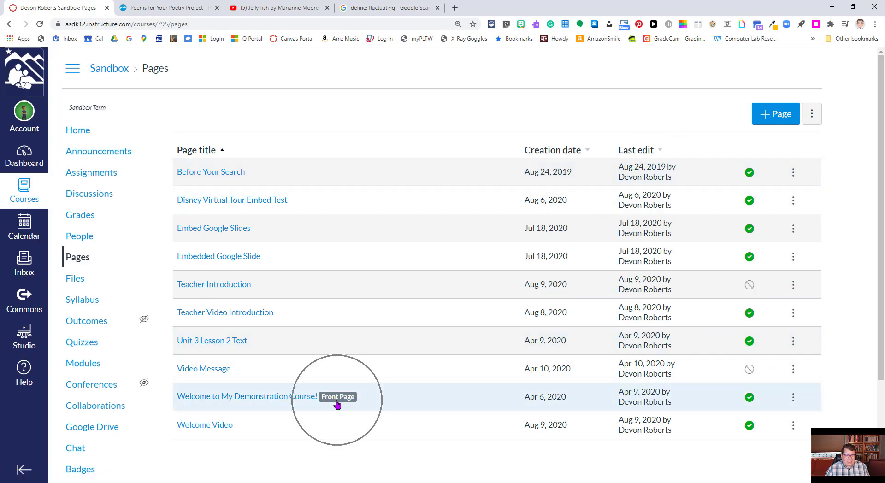
{"action": "key", "text": "ctrl"}
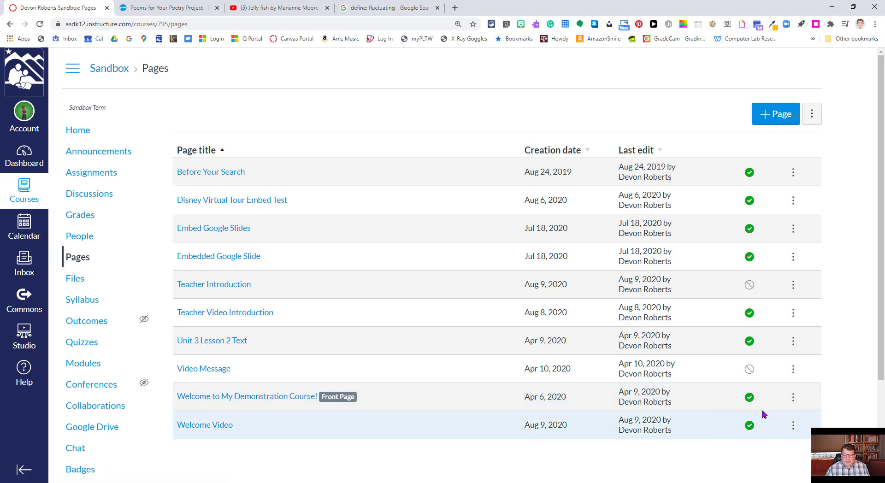
Remove the front page designation from "Welcome to My Demonstration Course!" and set that page as the front page again.
{"action": "left_click", "coordinate": [793, 399]}
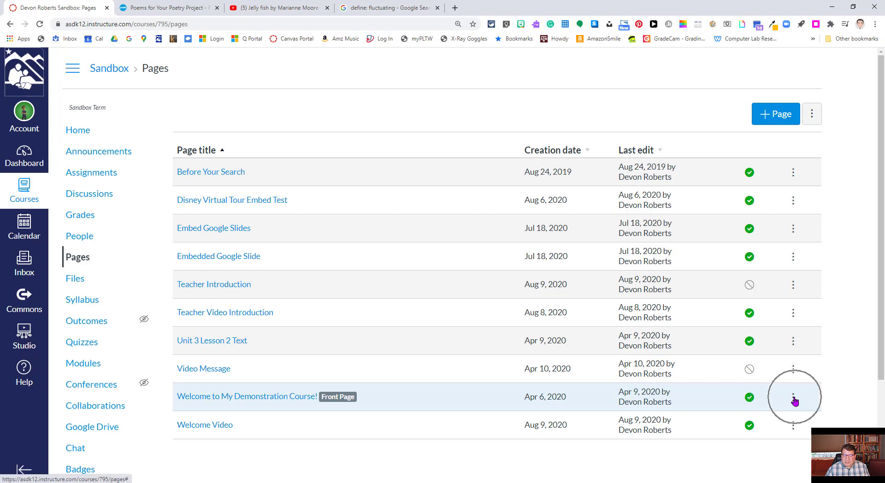
{"action": "left_click", "coordinate": [789, 302]}
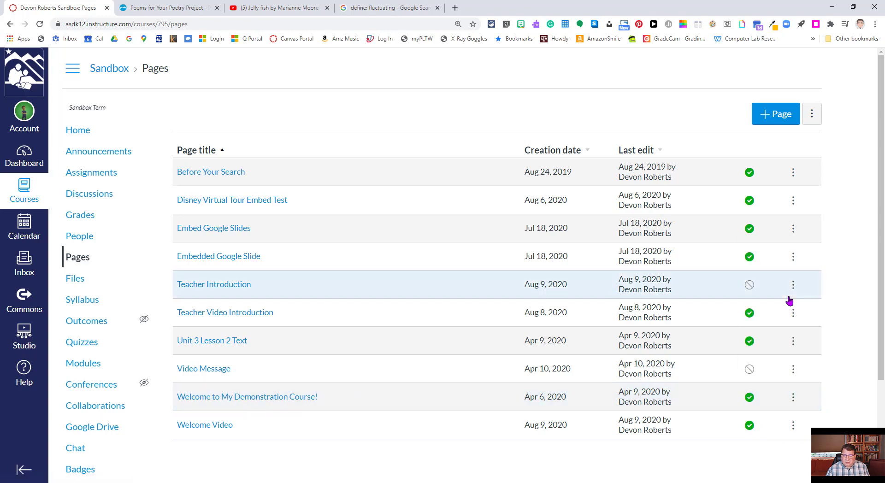
{"action": "left_click", "coordinate": [793, 401]}
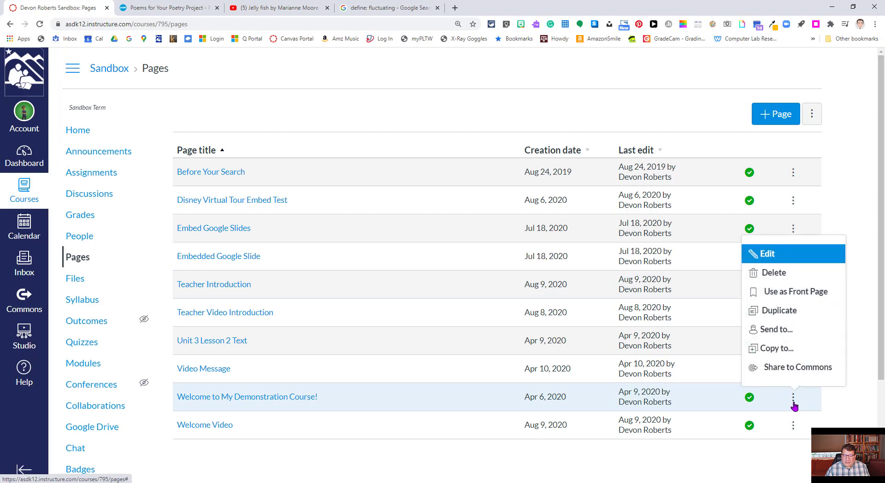
{"action": "left_click", "coordinate": [782, 292]}
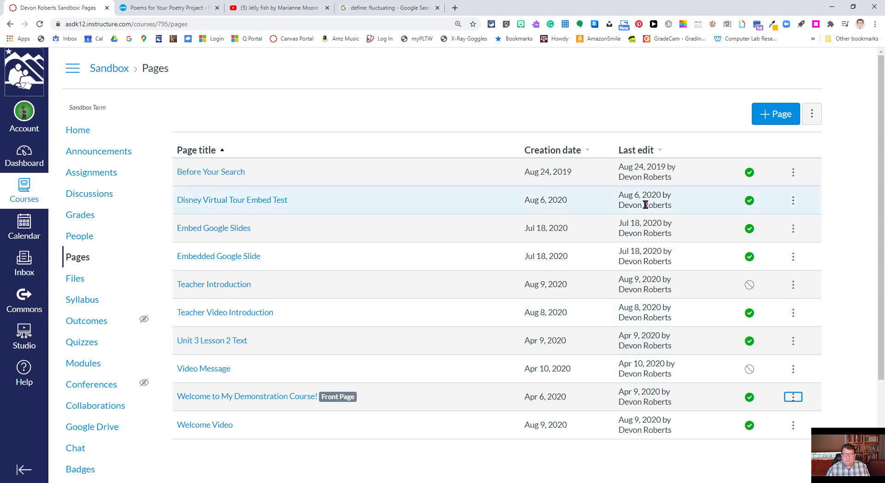
{"action": "left_click", "coordinate": [774, 117]}
{"action": "left_click", "coordinate": [773, 117]}
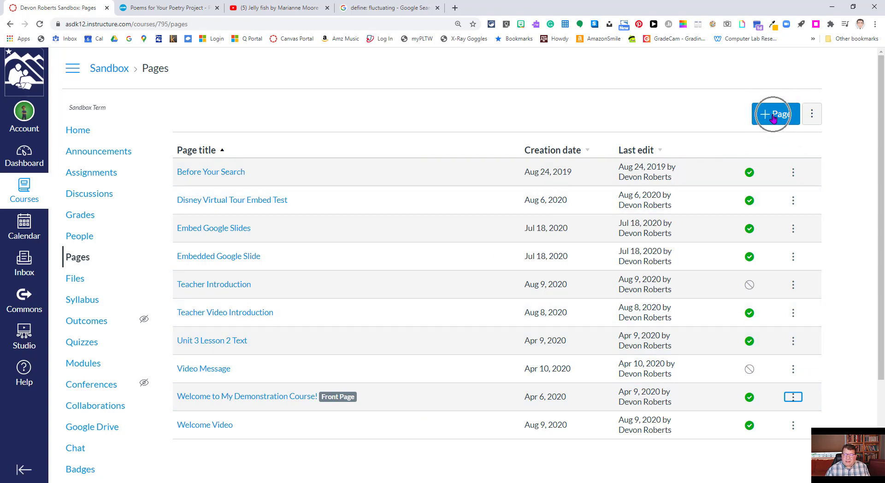
{"action": "left_click", "coordinate": [774, 117]}
Add a new page named "Jelly Fish Text Set" to the Demo Unit module without indentation.
{"action": "left_click", "coordinate": [83, 364]}
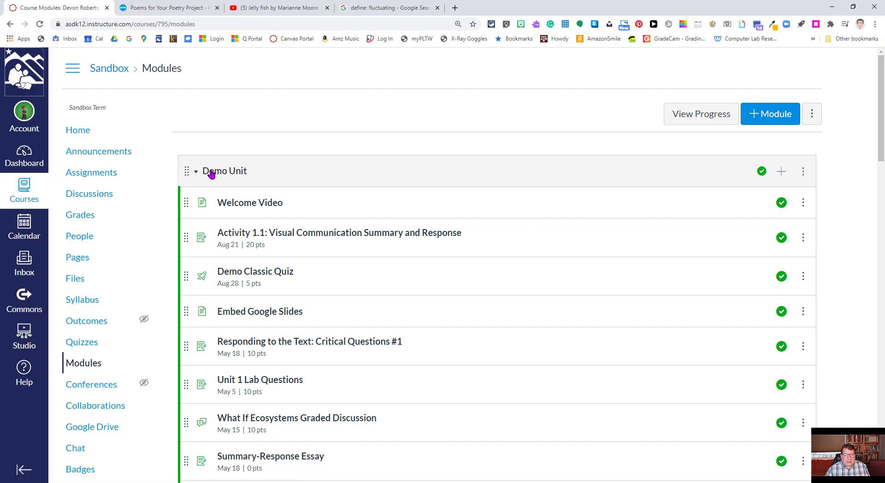
{"action": "key", "text": "ctrl"}
{"action": "key", "text": "ctrl"}
{"action": "left_click", "coordinate": [782, 172]}
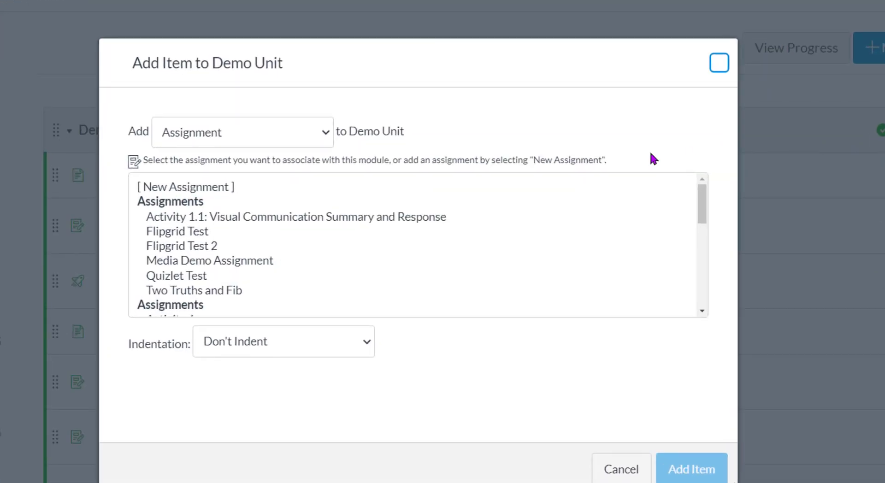
{"action": "left_click", "coordinate": [306, 131]}
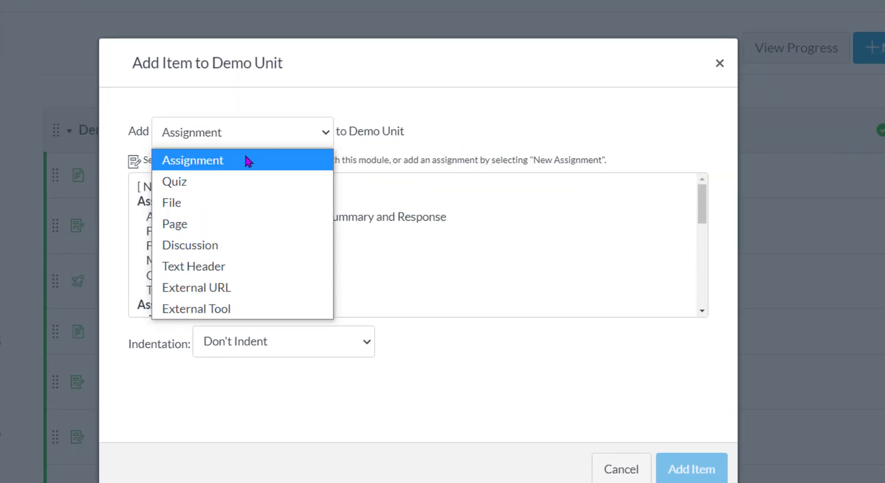
{"action": "left_click", "coordinate": [182, 230]}
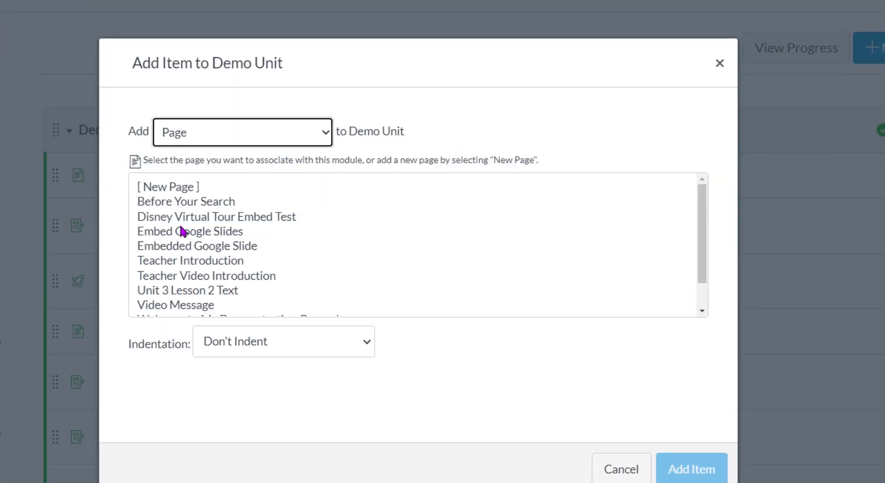
{"action": "left_click", "coordinate": [177, 188]}
{"action": "left_click", "coordinate": [224, 341]}
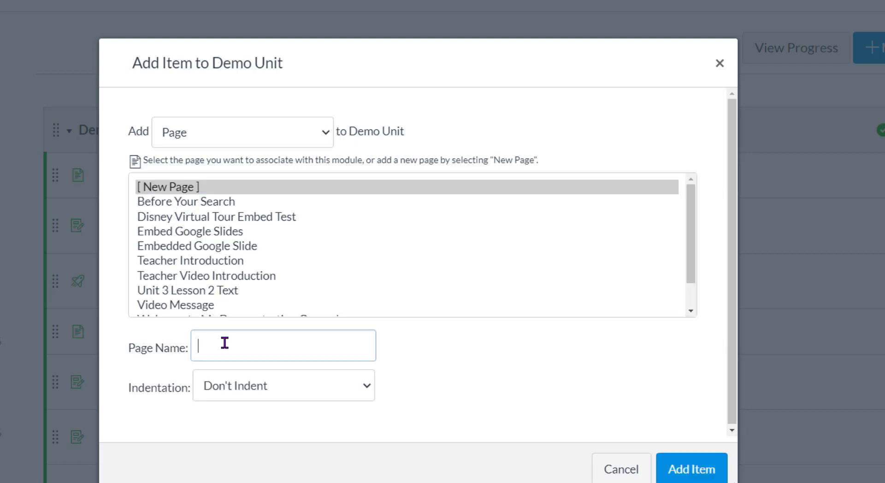
{"action": "type", "text": "JellyFish"}
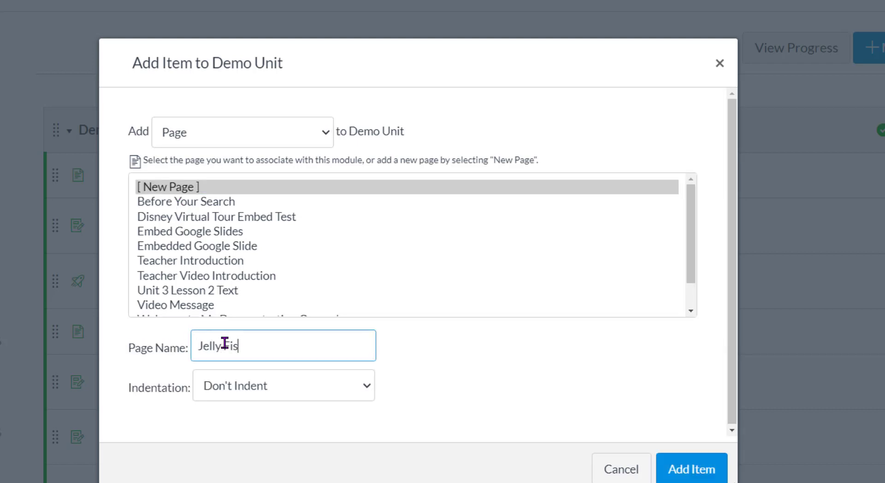
{"action": "type", "text": " Text Set"}
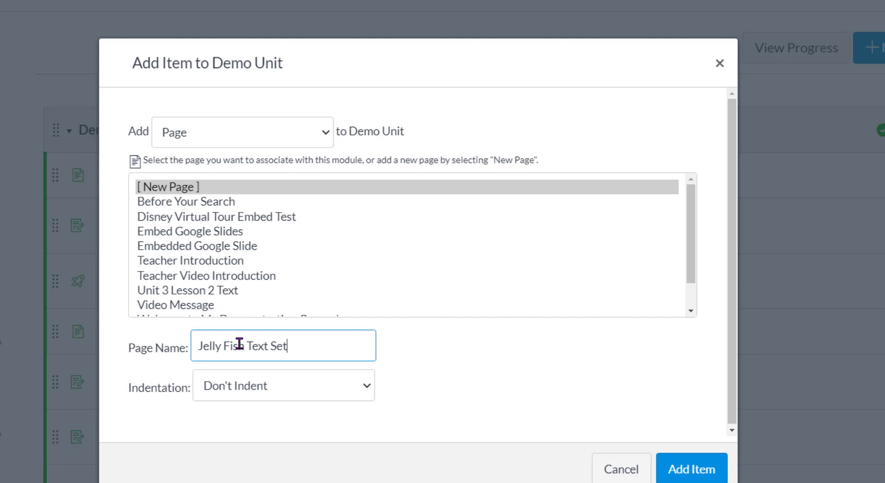
{"action": "left_click", "coordinate": [453, 370]}
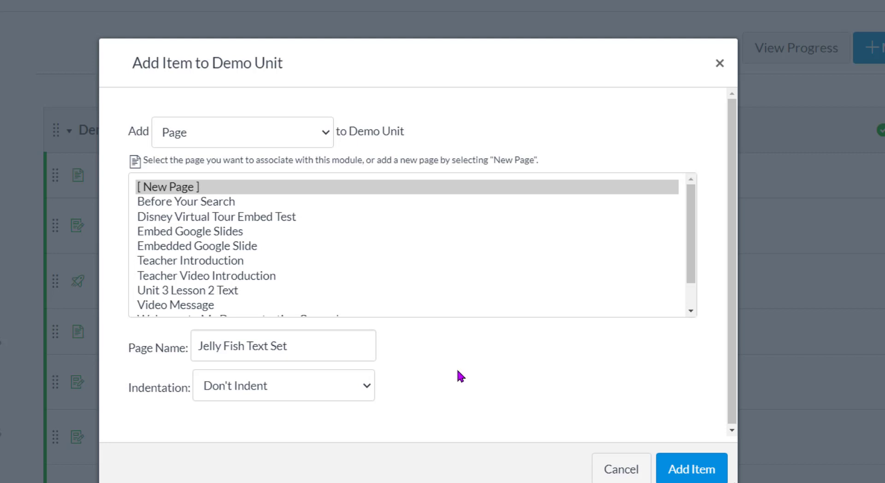
{"action": "left_click", "coordinate": [692, 470]}
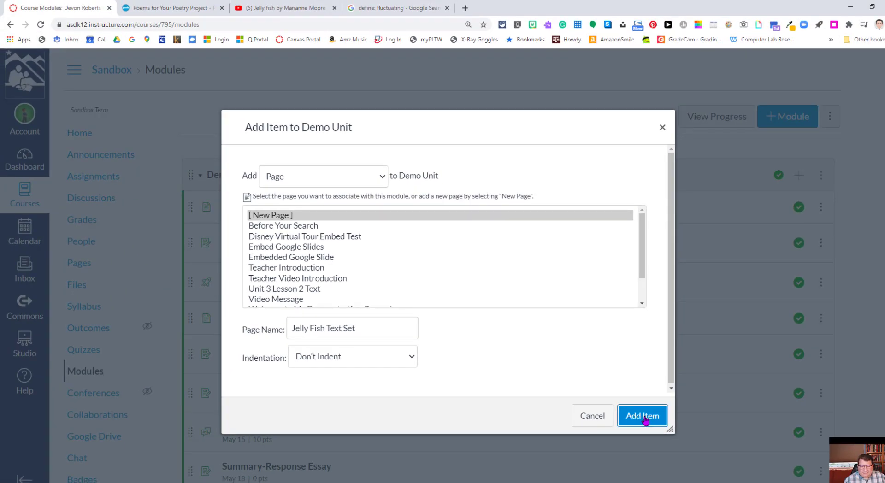
Open the "Jelly Fish Text Set" page from the Demo Unit module for editing.
{"action": "scroll", "coordinate": [461, 315], "scroll_direction": "down", "scroll_amount": 3}
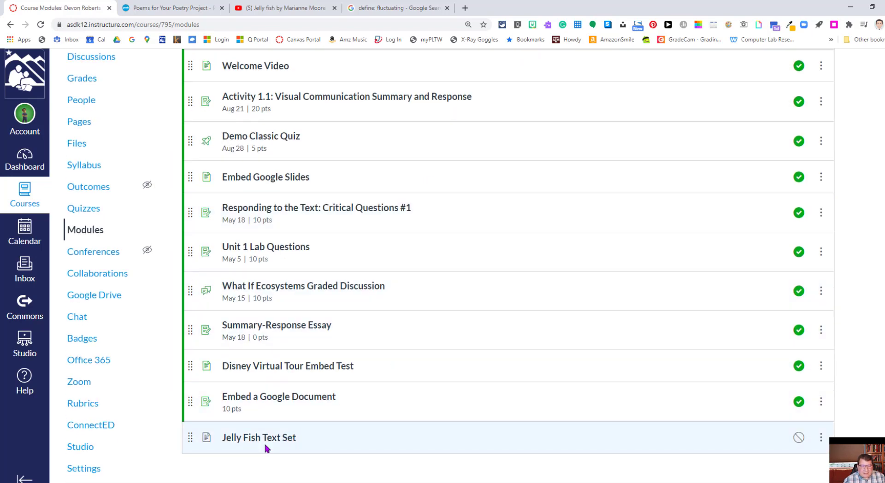
{"action": "left_click", "coordinate": [263, 441]}
{"action": "key", "text": "ctrl"}
{"action": "key", "text": "ctrl"}
{"action": "key", "text": "ctrl"}
{"action": "key", "text": "ctrl"}
{"action": "left_click", "coordinate": [260, 442]}
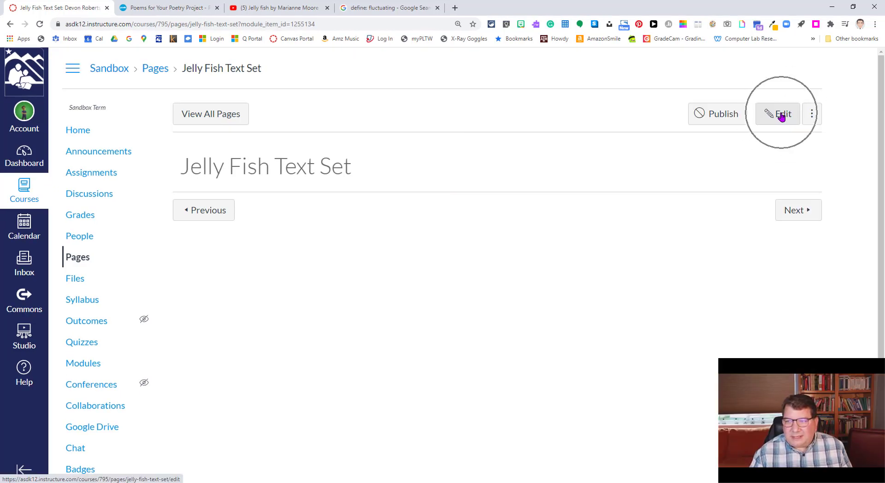
{"action": "left_click", "coordinate": [779, 116]}
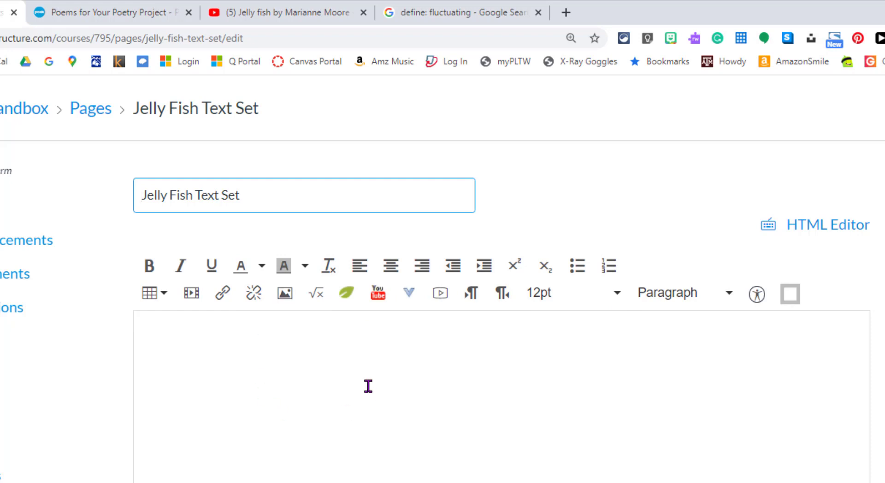
Enter "Jelly Fish Text Set" as the first line of the page body and start a new line below it.
{"action": "left_click", "coordinate": [286, 358]}
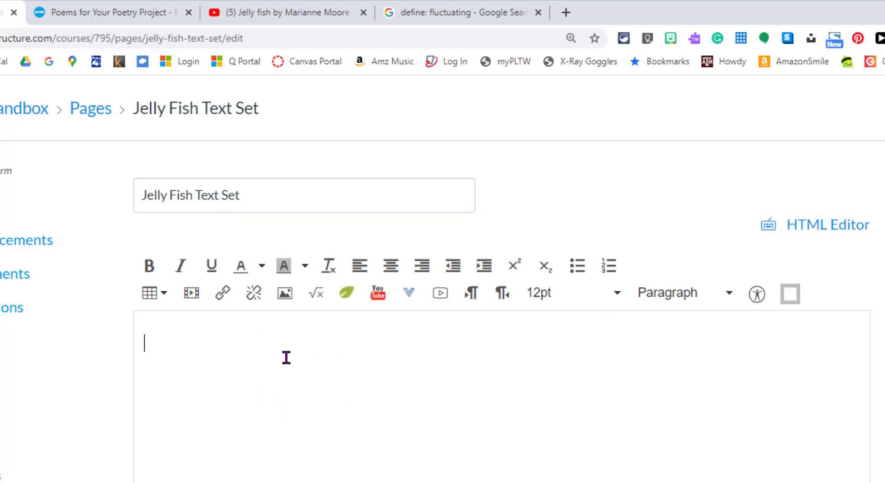
{"action": "type", "text": "Jelly Fish T"}
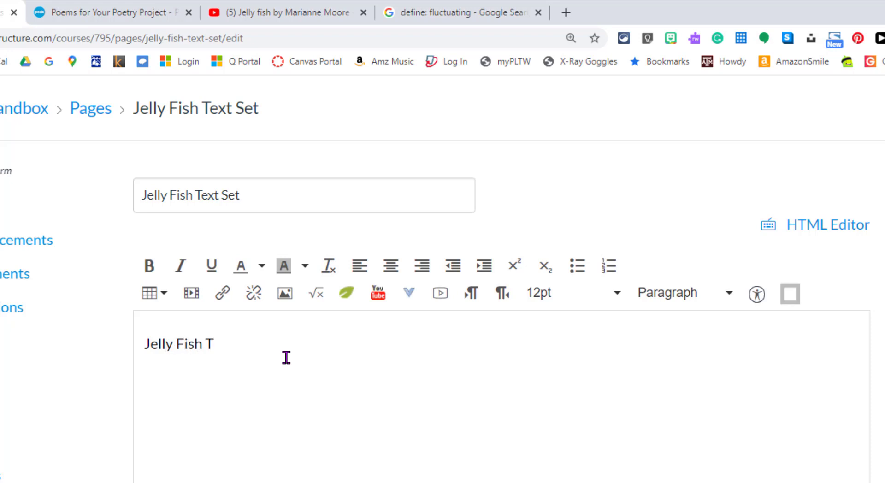
{"action": "type", "text": "ext Set"}
{"action": "key", "text": "Return"}
{"action": "left_click_drag", "start_coordinate": [281, 345], "coordinate": [138, 347]}
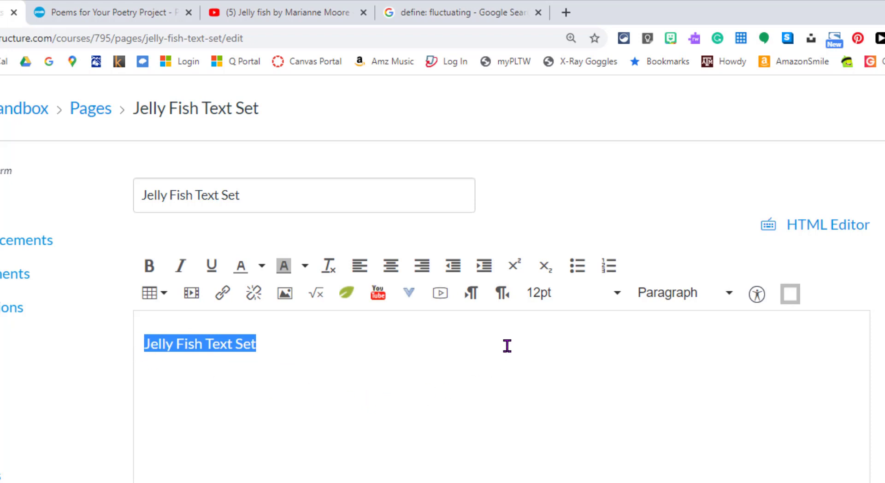
{"action": "left_click", "coordinate": [570, 304]}
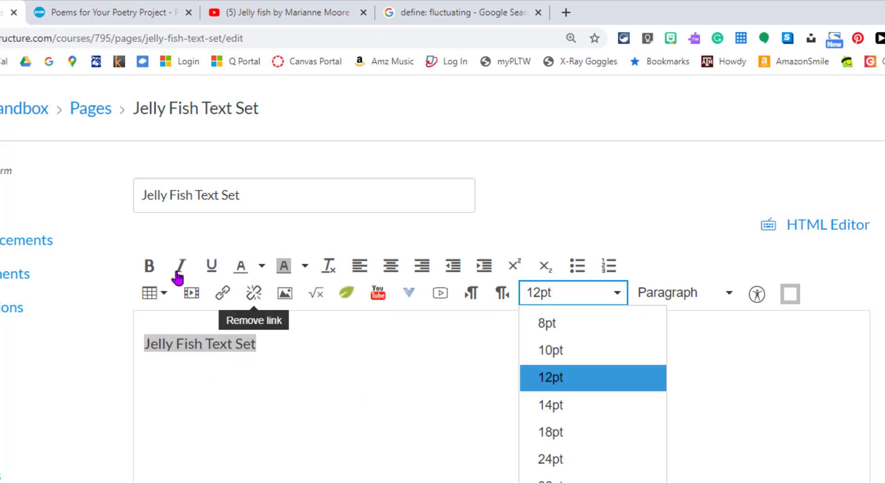
{"action": "left_click", "coordinate": [365, 385]}
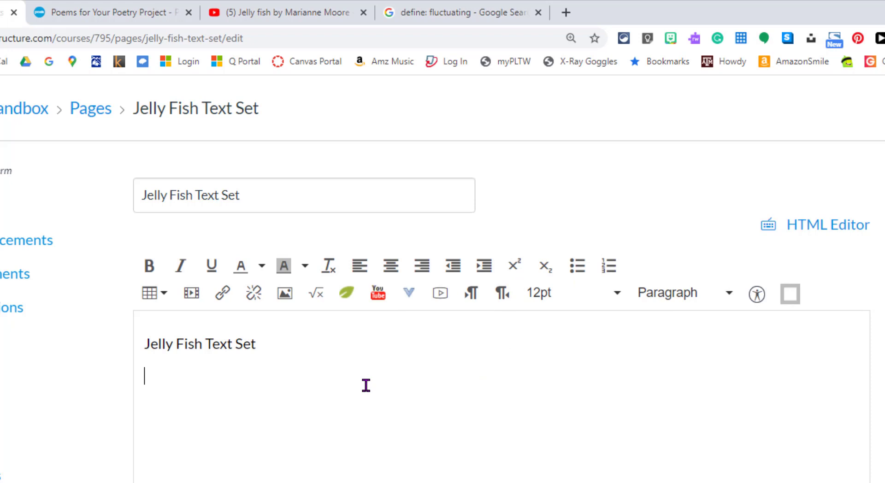
Format the "Jelly Fish Text Set" line in the page body as Header 2.
{"action": "triple_click", "coordinate": [218, 347]}
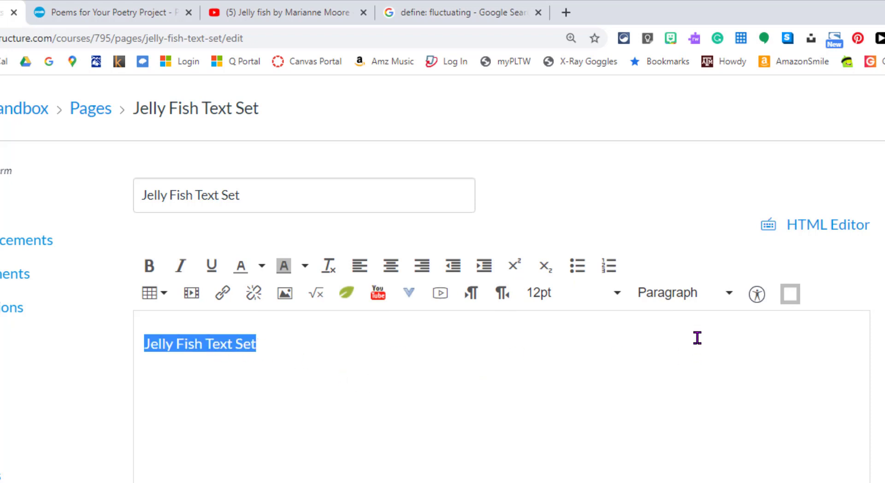
{"action": "left_click", "coordinate": [694, 303]}
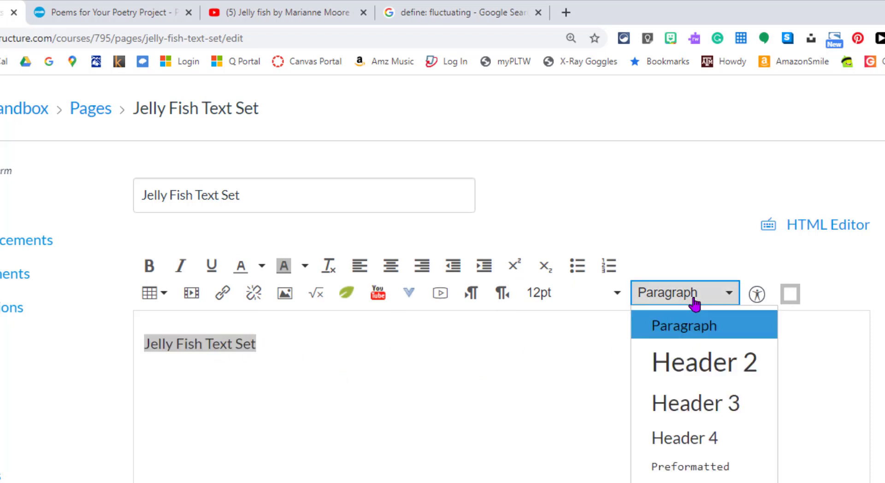
{"action": "left_click", "coordinate": [686, 375]}
{"action": "left_click", "coordinate": [415, 388]}
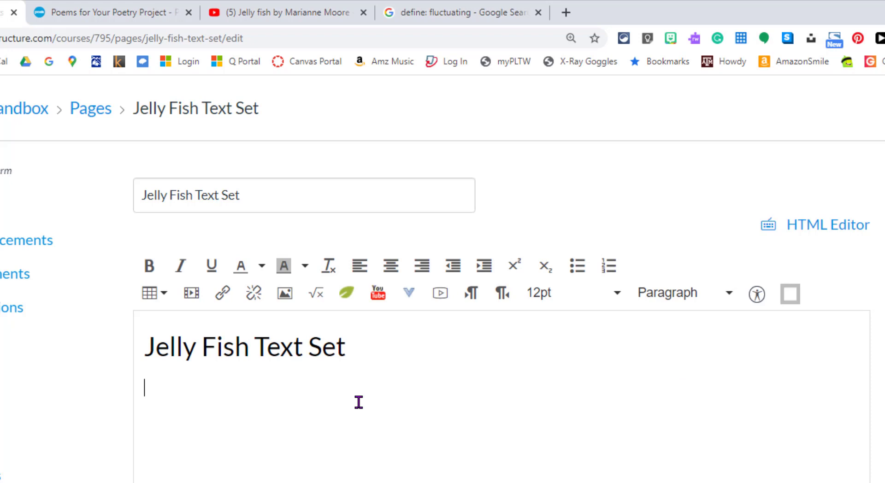
Below the heading, write "You will use the following texts about Jelly Fish over the course of this module.".
{"action": "type", "text": "You will use the following texts"}
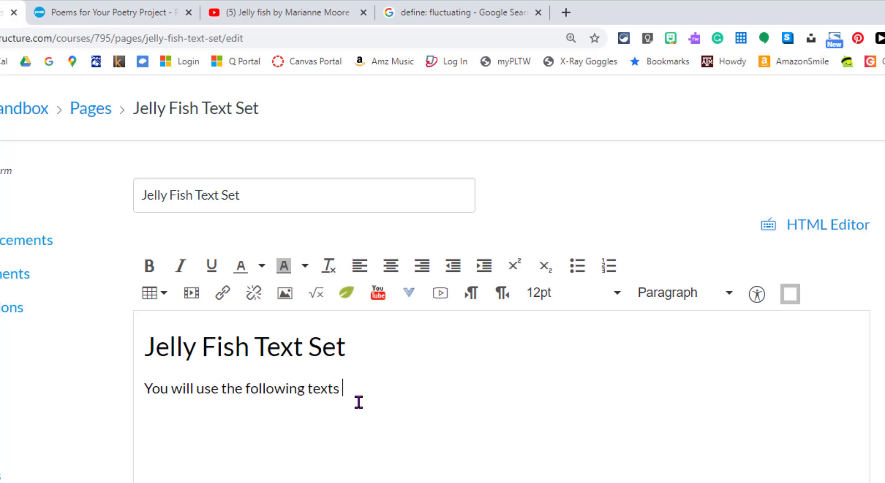
{"action": "type", "text": " about Jelly Fish for"}
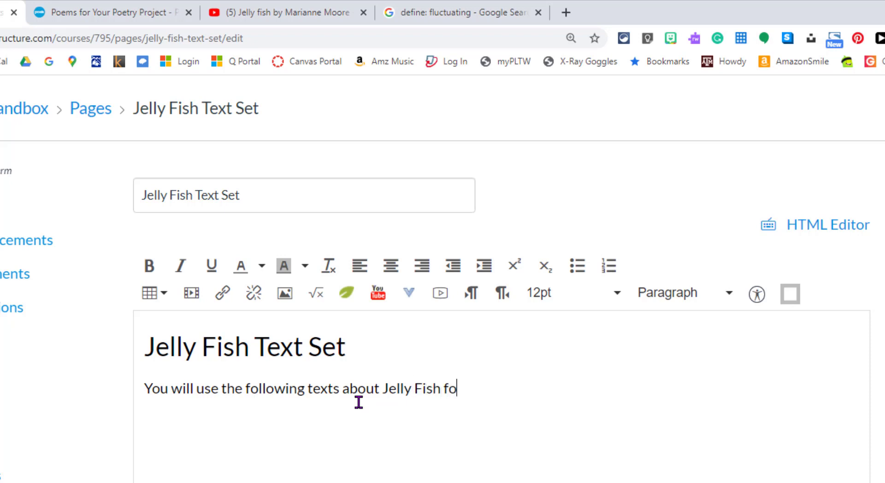
{"action": "key", "text": "BackSpace"}
{"action": "key", "text": "BackSpace"}
{"action": "key", "text": "BackSpace"}
{"action": "key", "text": "BackSpace"}
{"action": "type", "text": "over the course of"}
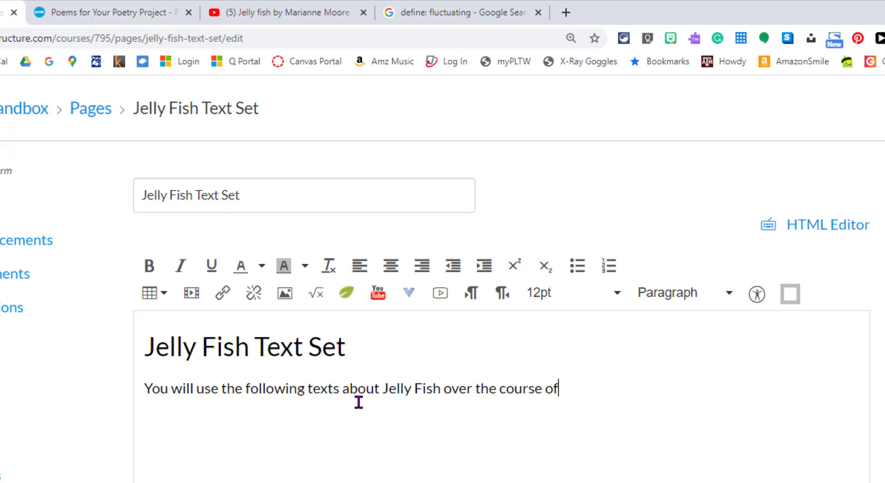
{"action": "type", "text": " this unit."}
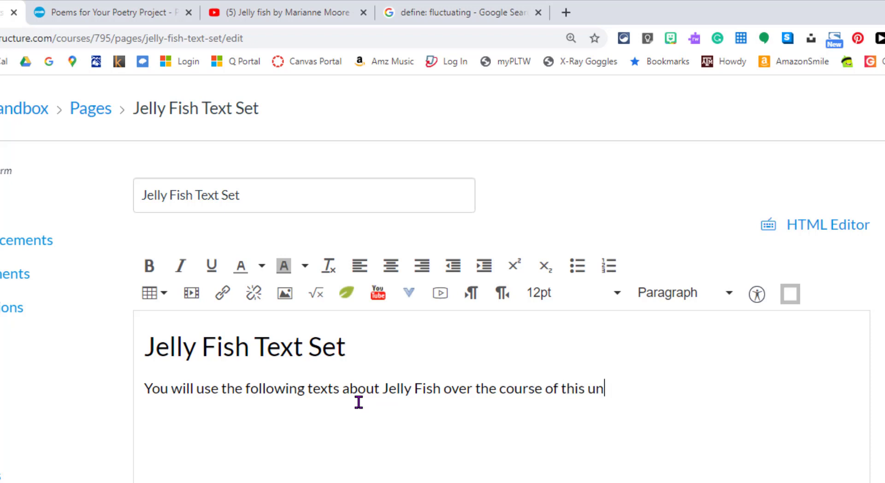
{"action": "key", "text": "BackSpace"}
{"action": "key", "text": "BackSpace"}
{"action": "type", "text": "module."}
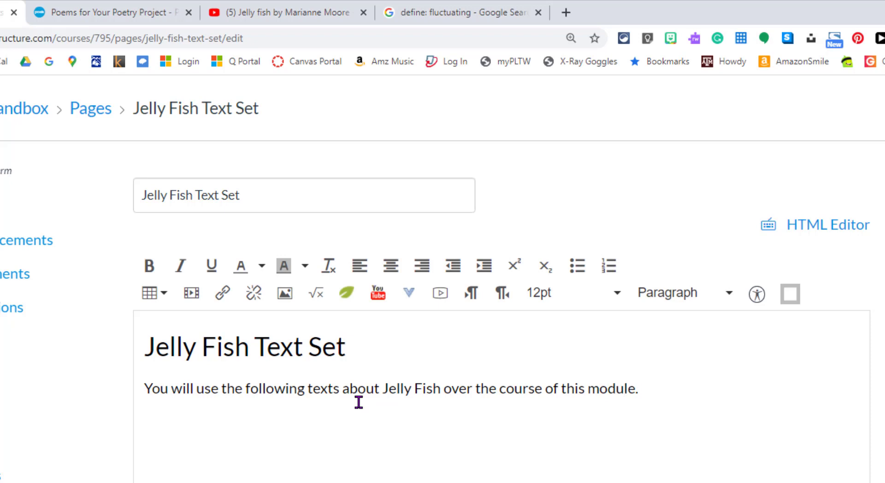
Start a new line below the introductory sentence in the page body.
{"action": "key", "text": "Return"}
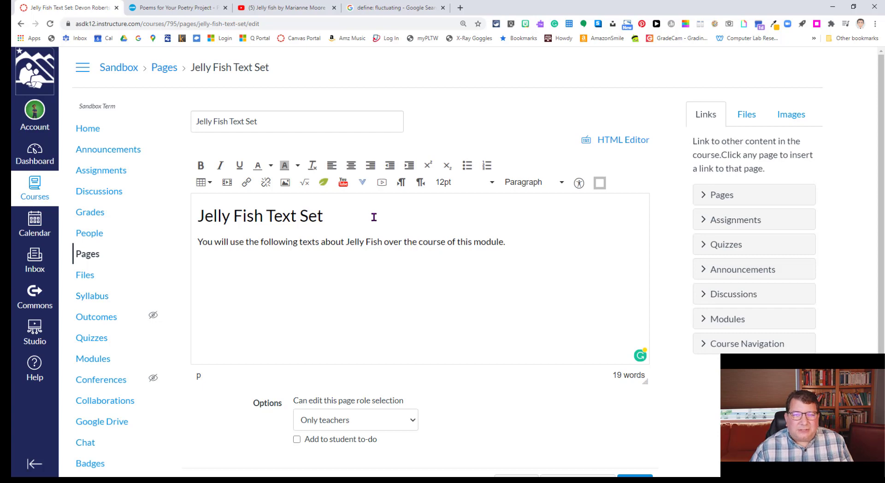
Start inserting an image on the new line and search Flickr for "jelly fish".
{"action": "left_click", "coordinate": [286, 183]}
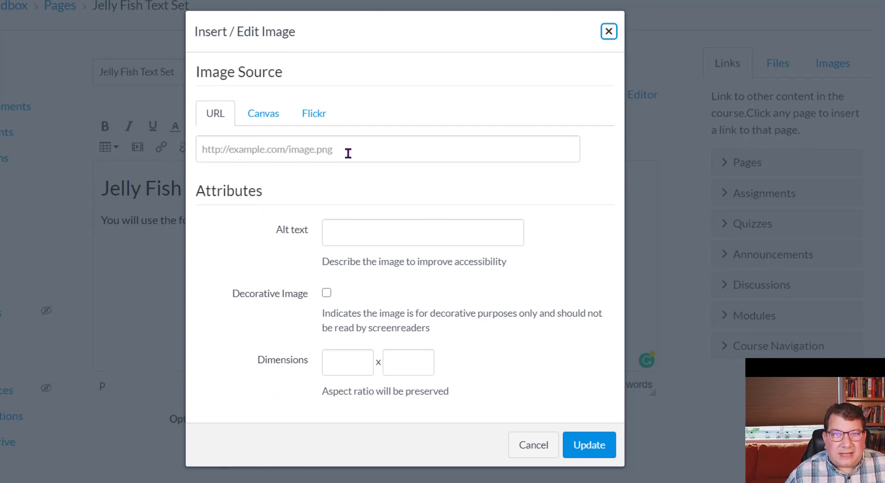
{"action": "left_click", "coordinate": [263, 121]}
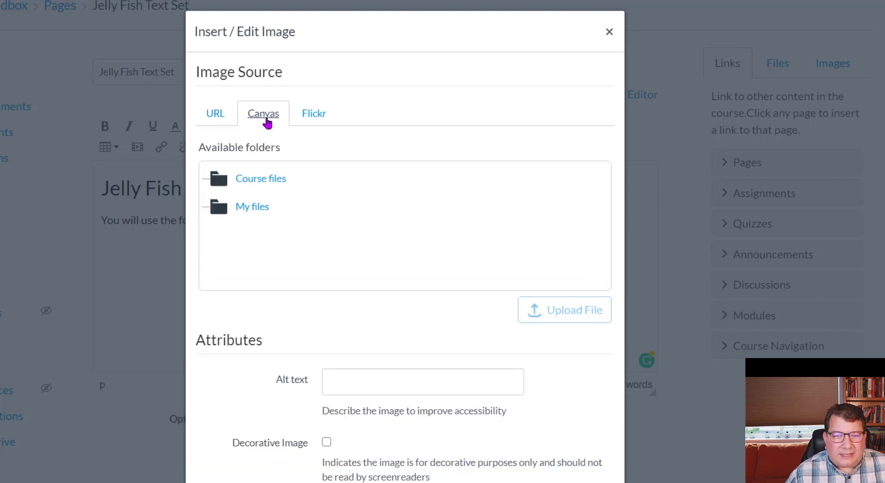
{"action": "left_click", "coordinate": [291, 210]}
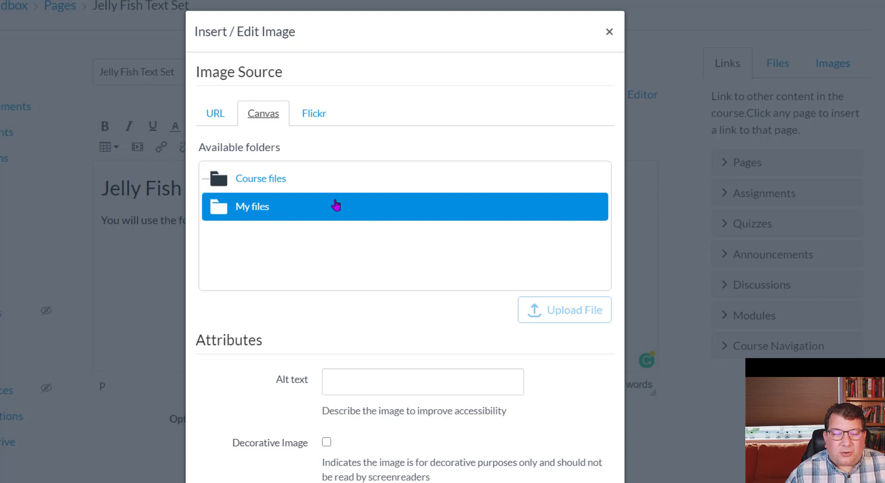
{"action": "left_click", "coordinate": [307, 121]}
{"action": "left_click", "coordinate": [309, 193]}
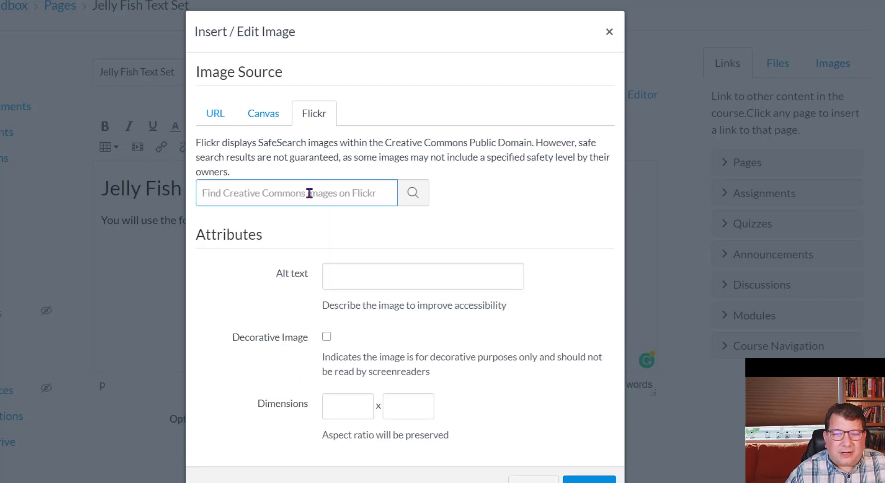
{"action": "type", "text": "j"}
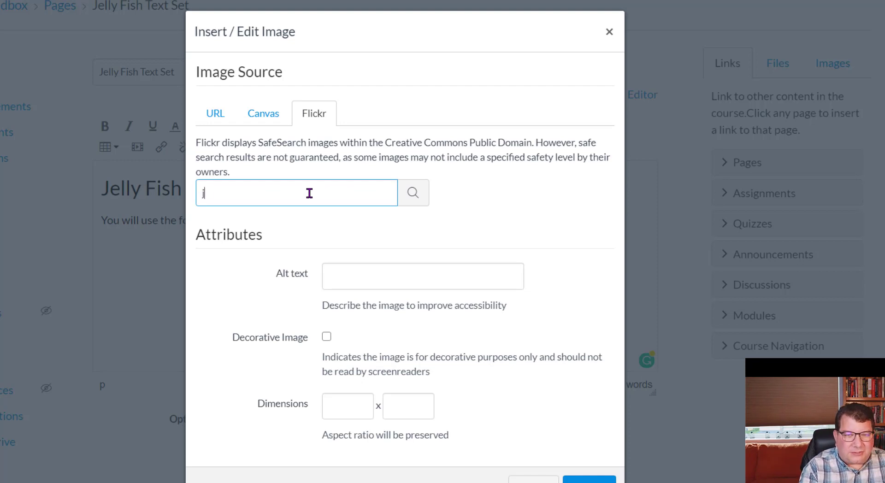
{"action": "type", "text": "elly fish"}
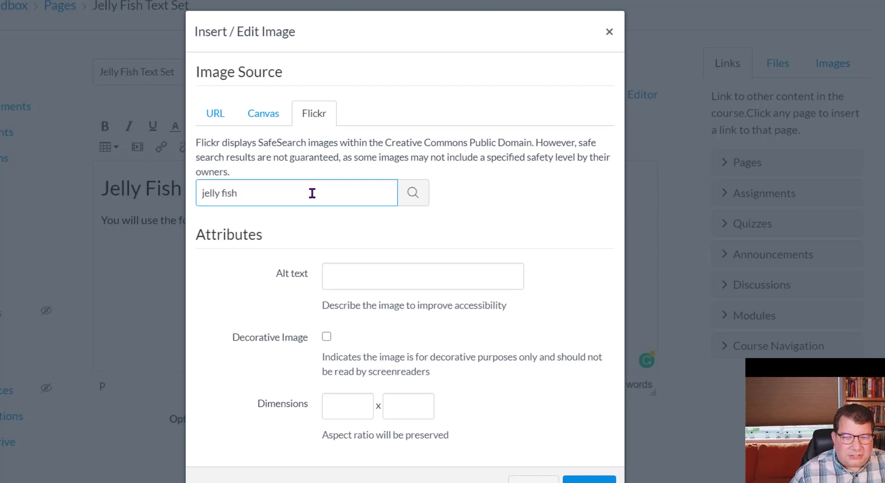
{"action": "left_click", "coordinate": [417, 198]}
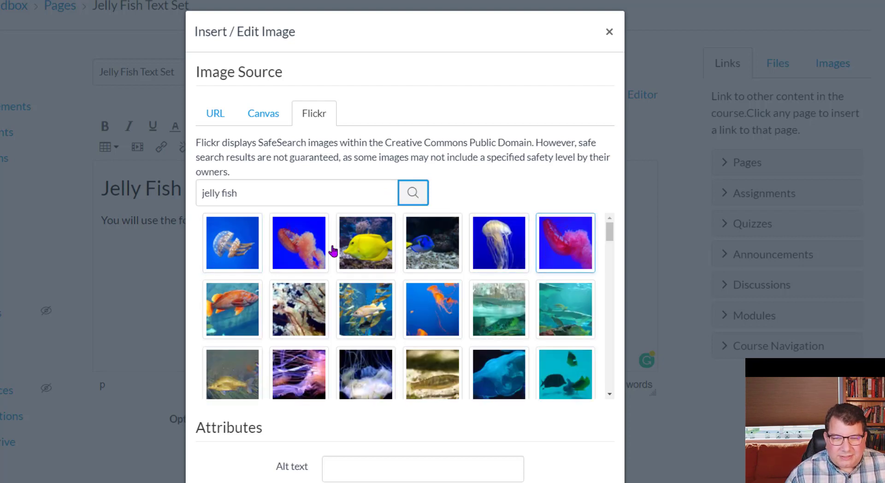
Insert the first Flickr jellyfish result into the page with the alt text "Jelly Fish".
{"action": "left_click", "coordinate": [238, 245]}
{"action": "scroll", "coordinate": [427, 401], "scroll_direction": "down", "scroll_amount": 3}
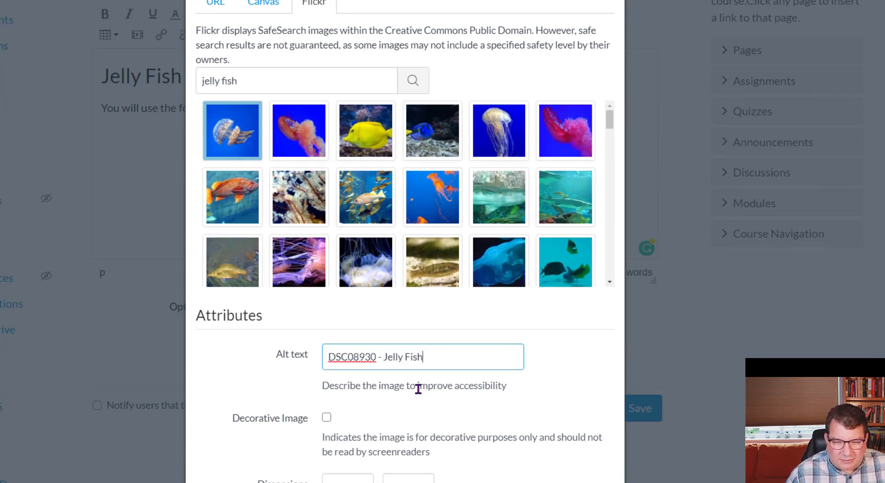
{"action": "left_click_drag", "start_coordinate": [419, 388], "coordinate": [507, 387]}
{"action": "left_click", "coordinate": [381, 356]}
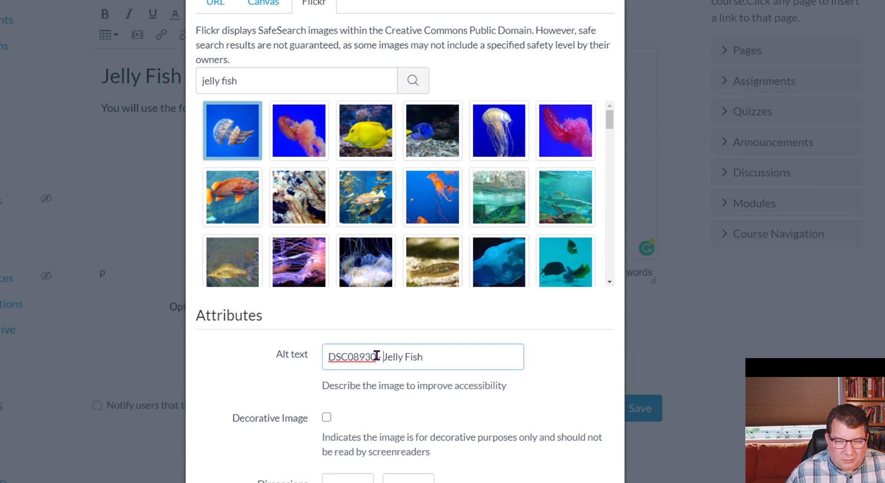
{"action": "left_click_drag", "start_coordinate": [377, 356], "coordinate": [318, 360]}
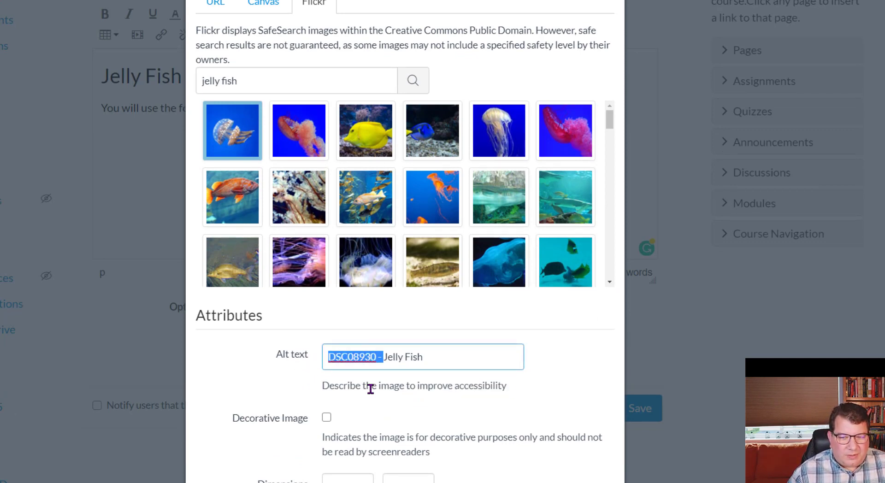
{"action": "key", "text": "BackSpace"}
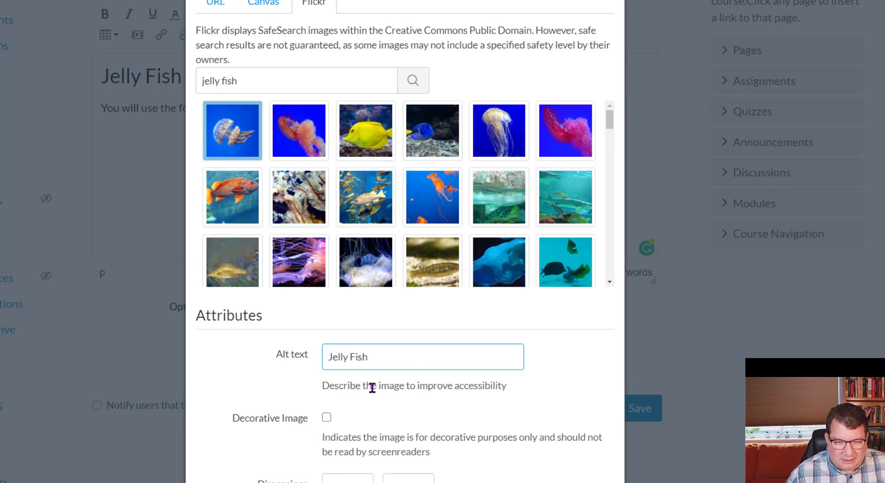
{"action": "scroll", "coordinate": [372, 387], "scroll_direction": "down", "scroll_amount": 2}
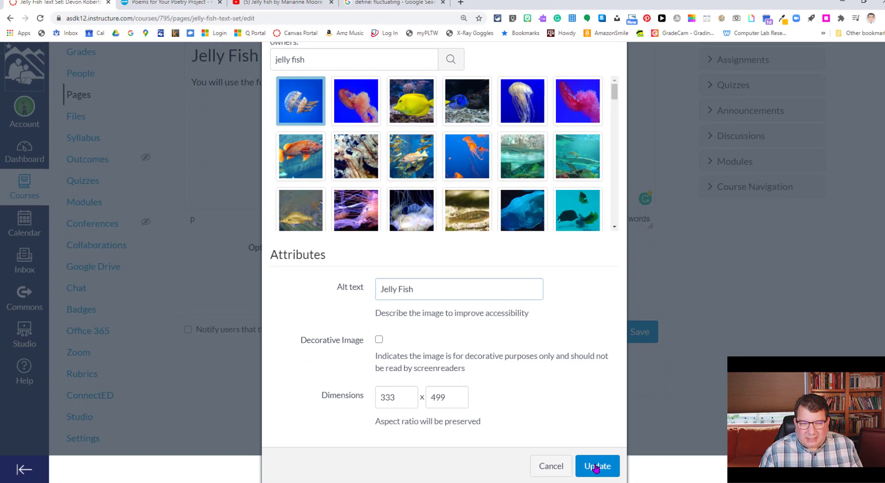
{"action": "left_click", "coordinate": [595, 466]}
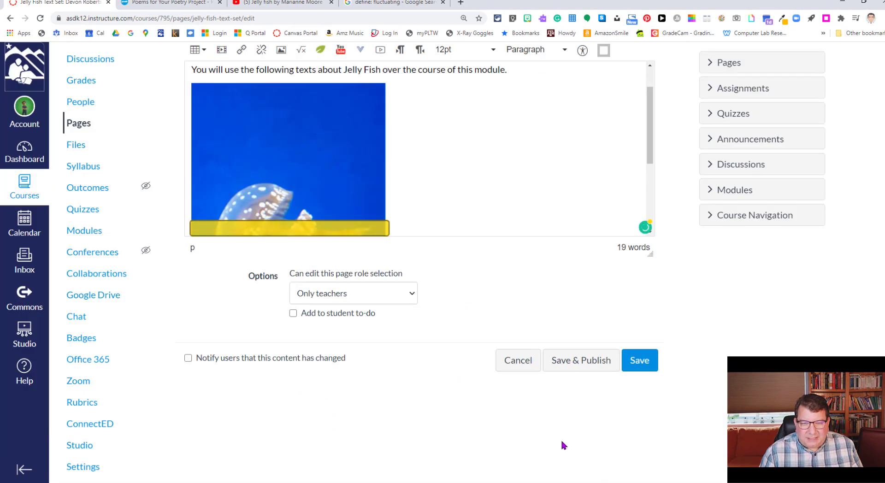
Shrink the inserted jellyfish image proportionally to about two thirds of its width.
{"action": "scroll", "coordinate": [430, 141], "scroll_direction": "up", "scroll_amount": 1}
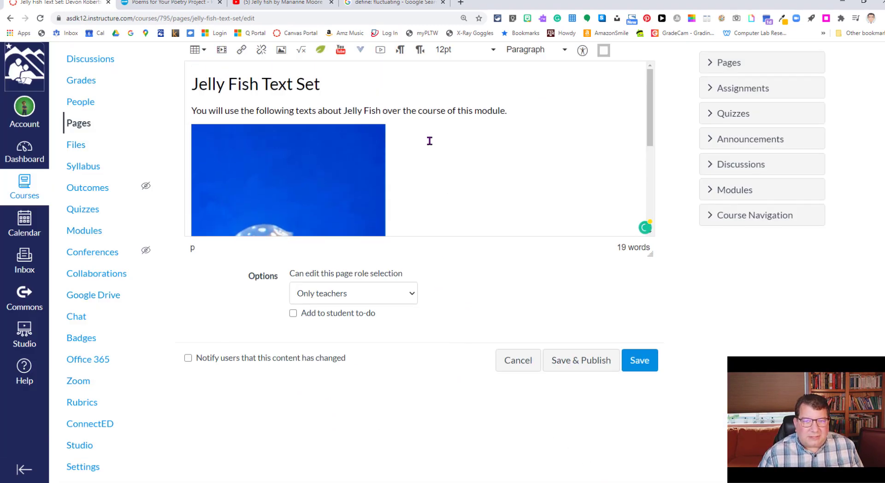
{"action": "scroll", "coordinate": [430, 141], "scroll_direction": "down", "scroll_amount": 4}
{"action": "scroll", "coordinate": [429, 141], "scroll_direction": "up", "scroll_amount": 4}
{"action": "scroll", "coordinate": [429, 141], "scroll_direction": "down", "scroll_amount": 1}
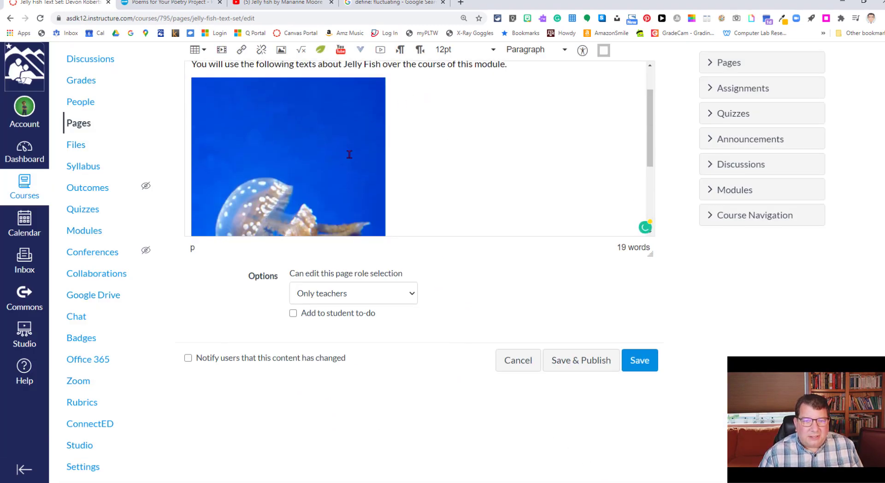
{"action": "left_click", "coordinate": [350, 155]}
{"action": "scroll", "coordinate": [401, 151], "scroll_direction": "up", "scroll_amount": 1}
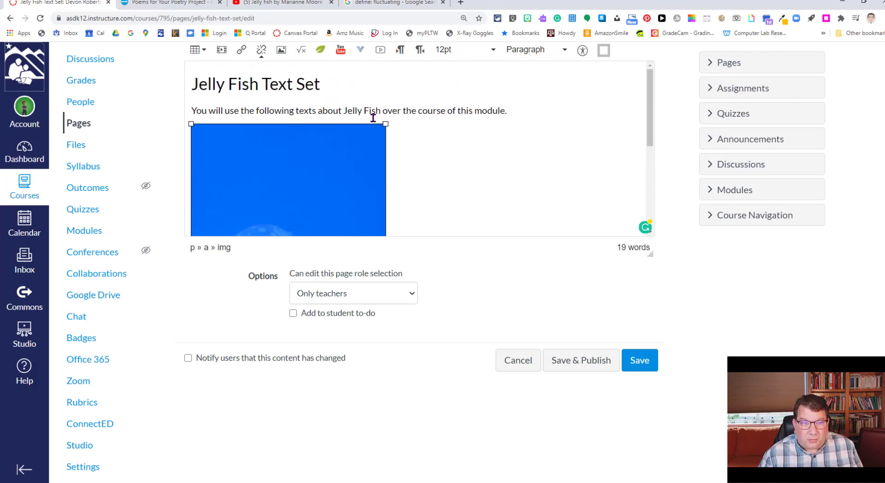
{"action": "left_click_drag", "start_coordinate": [384, 123], "coordinate": [325, 153]}
{"action": "left_click", "coordinate": [399, 161]}
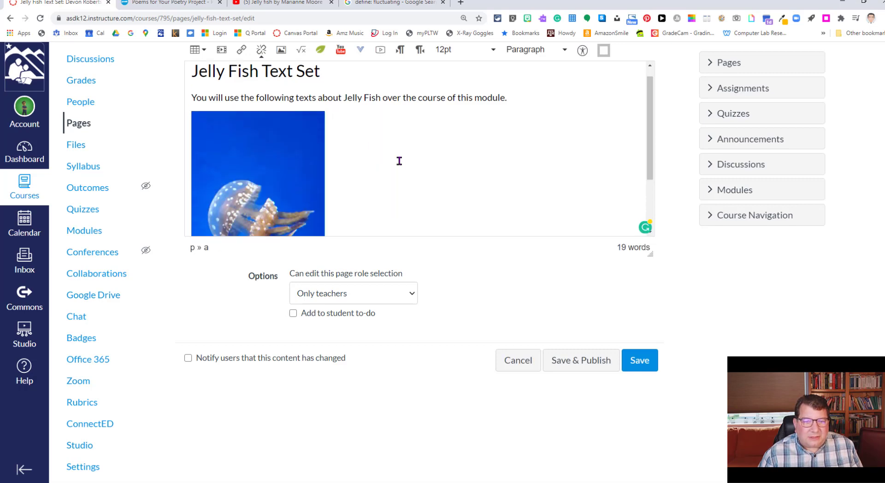
Delete the Flickr jellyfish image from the page body.
{"action": "scroll", "coordinate": [399, 161], "scroll_direction": "down", "scroll_amount": 2}
{"action": "scroll", "coordinate": [399, 161], "scroll_direction": "up", "scroll_amount": 3}
{"action": "scroll", "coordinate": [400, 161], "scroll_direction": "up", "scroll_amount": 3}
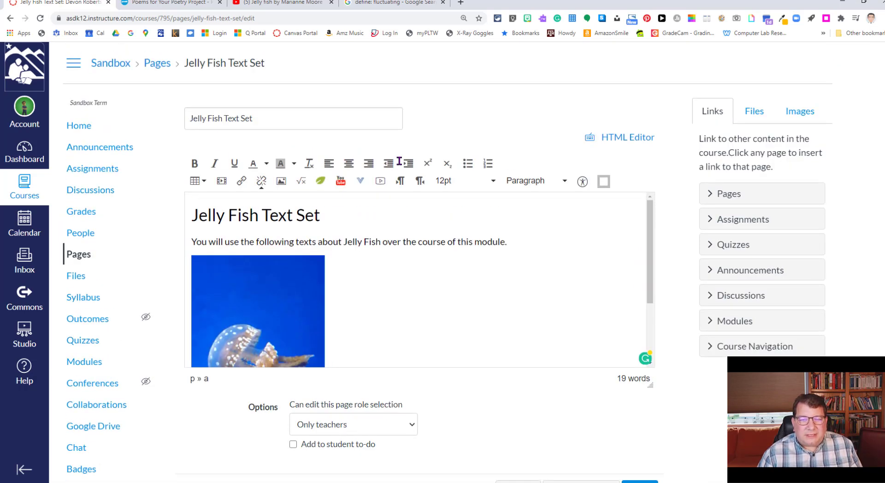
{"action": "scroll", "coordinate": [400, 166], "scroll_direction": "down", "scroll_amount": 2}
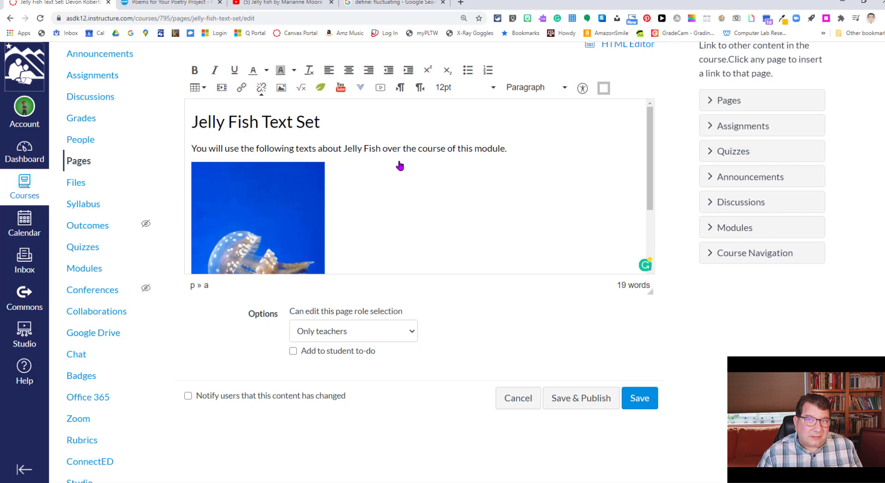
{"action": "left_click", "coordinate": [309, 216]}
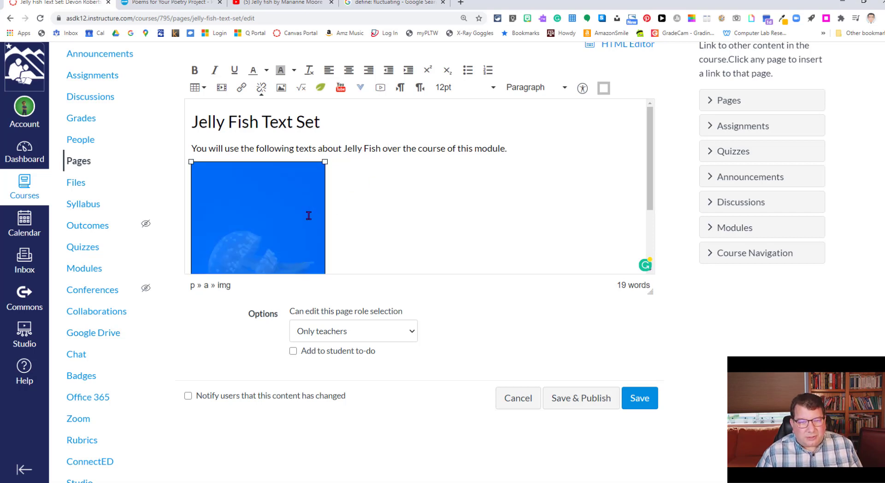
{"action": "key", "text": "Delete"}
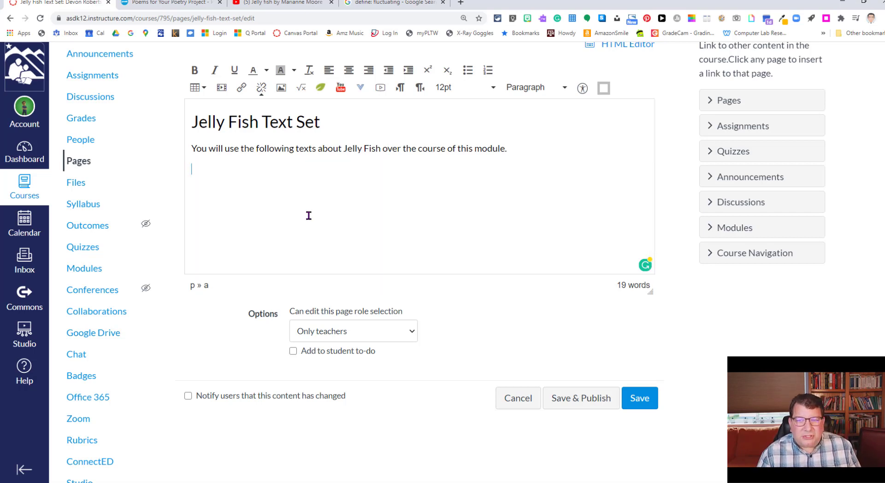
Examine the course files that can be linked in the page.
{"action": "scroll", "coordinate": [309, 216], "scroll_direction": "up", "scroll_amount": 1}
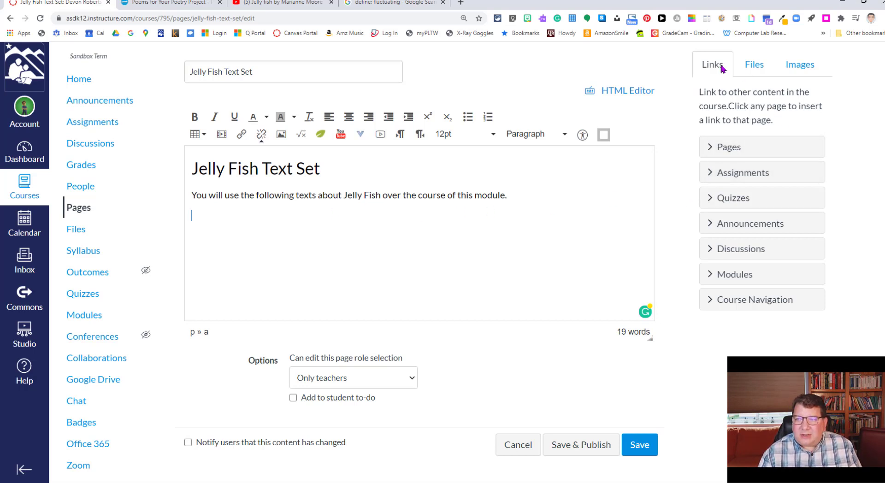
{"action": "scroll", "coordinate": [723, 84], "scroll_direction": "up", "scroll_amount": 1}
{"action": "left_click", "coordinate": [752, 120]}
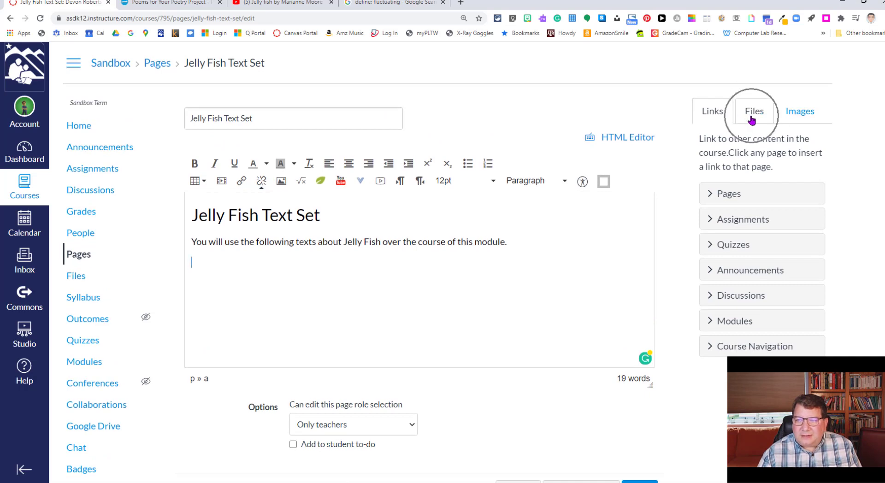
{"action": "left_click", "coordinate": [792, 119]}
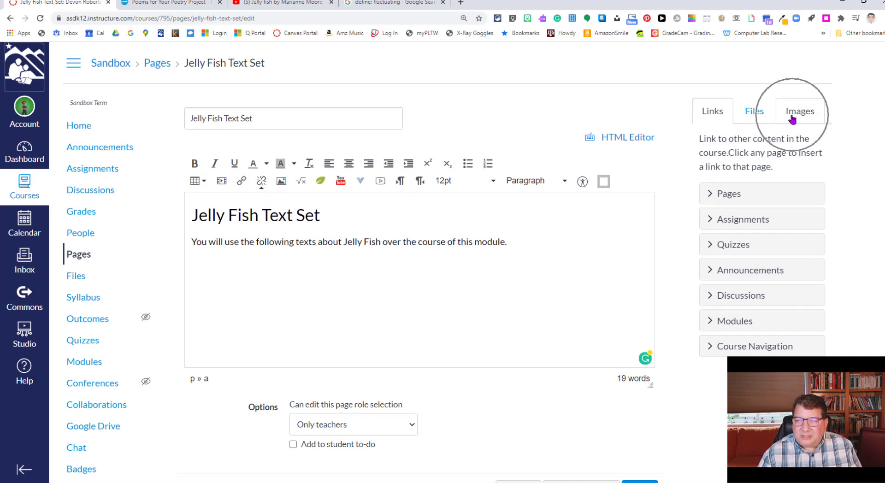
{"action": "left_click", "coordinate": [756, 115]}
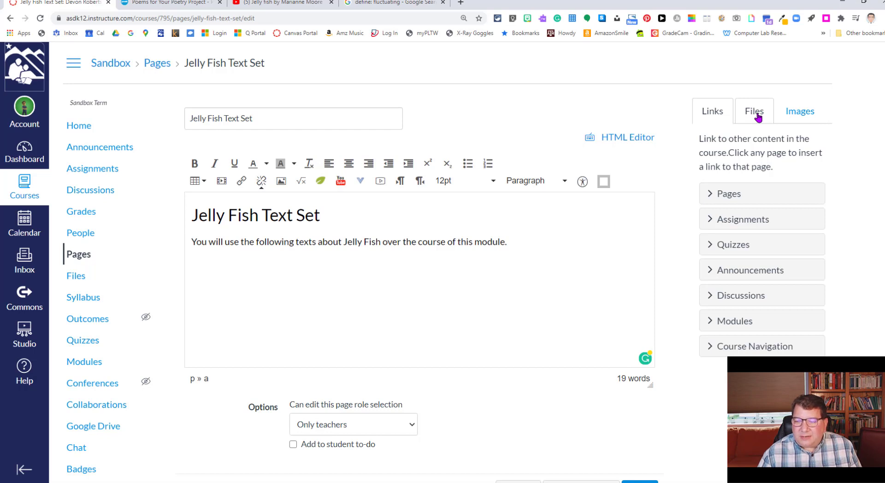
{"action": "left_click", "coordinate": [758, 118]}
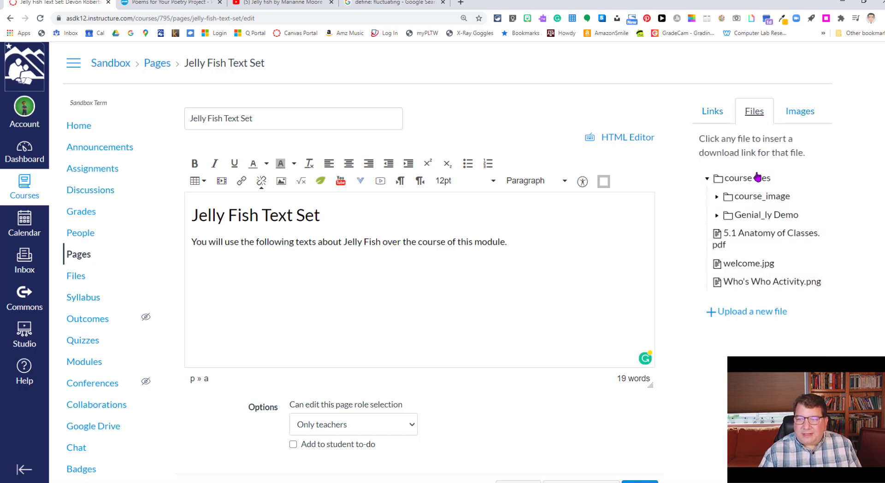
Start a new course image upload and choose "jellyfish-blue-sea-ocean.jpg" from the Pictures folder.
{"action": "left_click", "coordinate": [795, 117]}
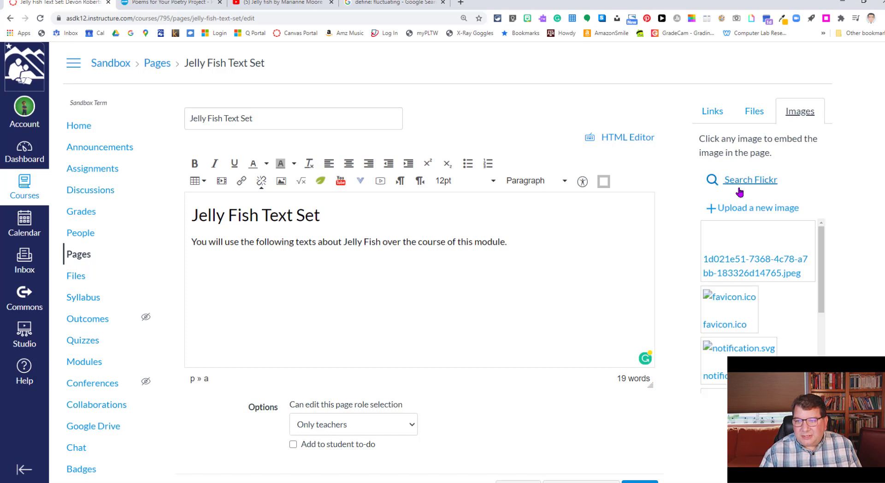
{"action": "left_click", "coordinate": [749, 210]}
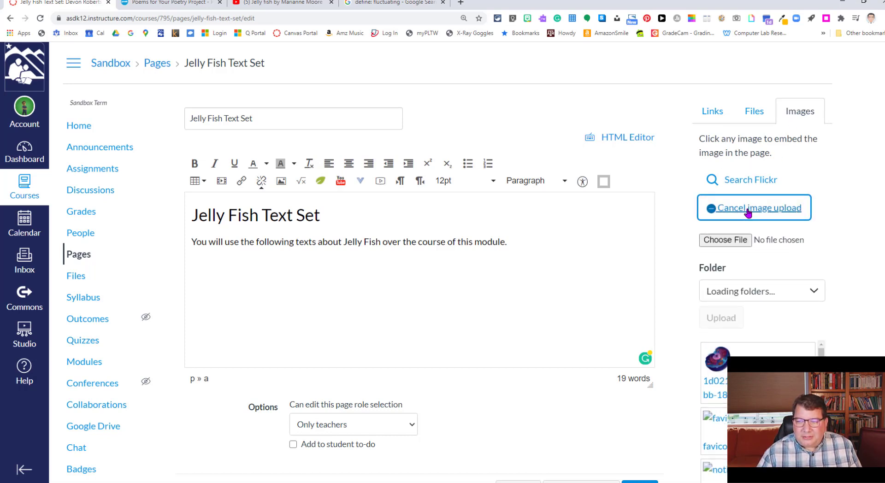
{"action": "left_click", "coordinate": [730, 243]}
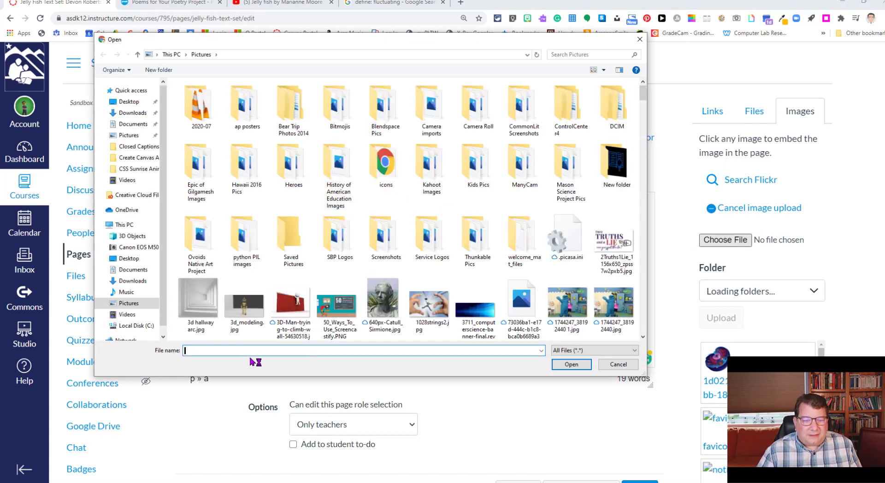
{"action": "type", "text": "jell"}
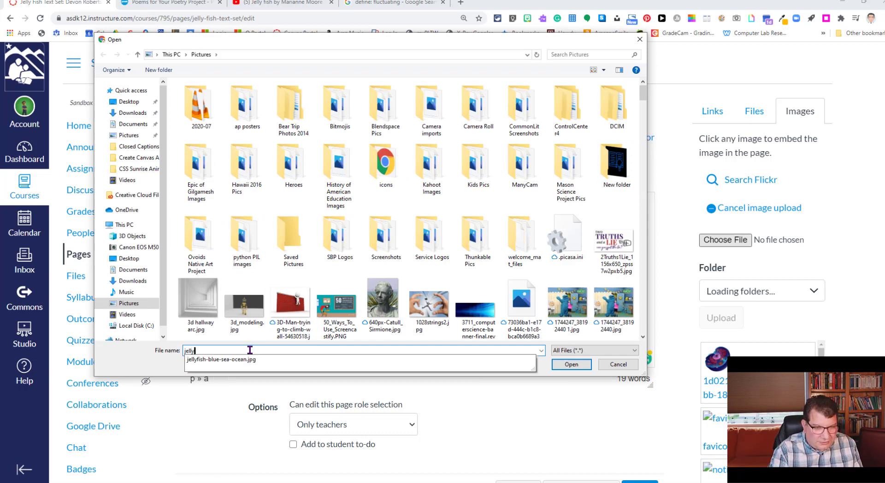
{"action": "type", "text": "y"}
{"action": "left_click", "coordinate": [220, 360]}
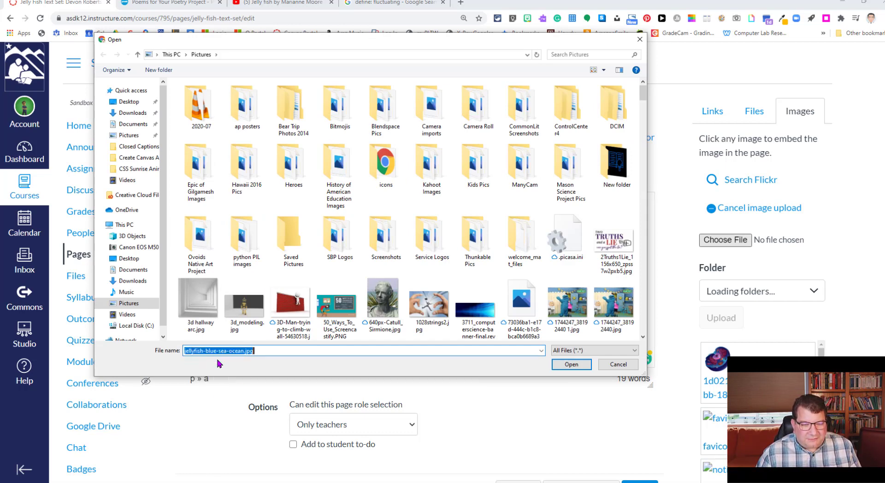
{"action": "left_click", "coordinate": [571, 365]}
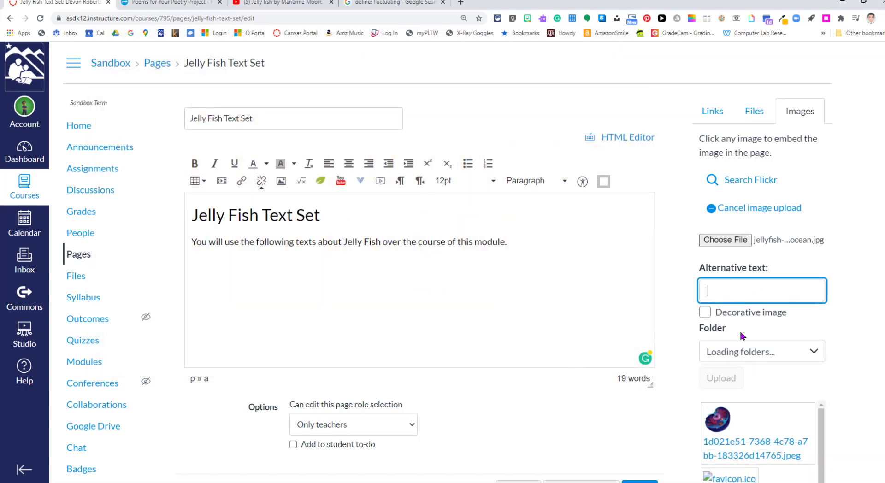
Give the chosen image the alternative text "Jelly fish" and upload it into the page below the introductory sentence.
{"action": "left_click", "coordinate": [719, 293]}
{"action": "type", "text": "Jelly fish"}
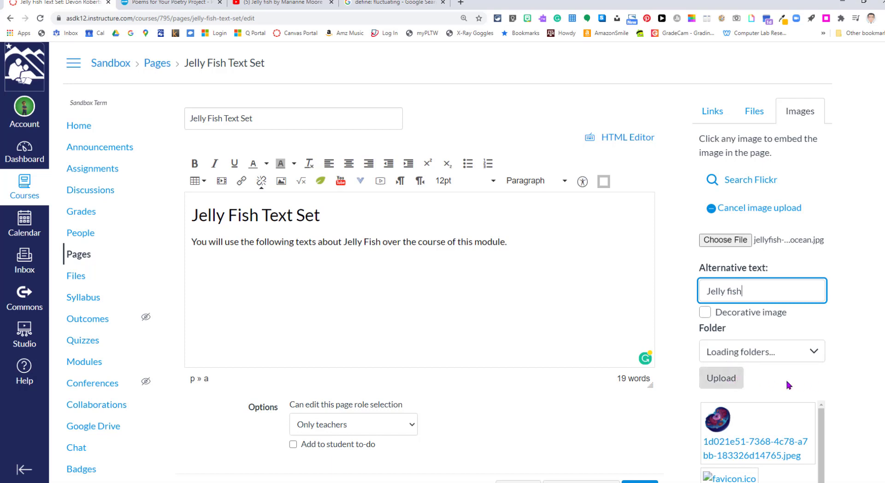
{"action": "left_click", "coordinate": [721, 378]}
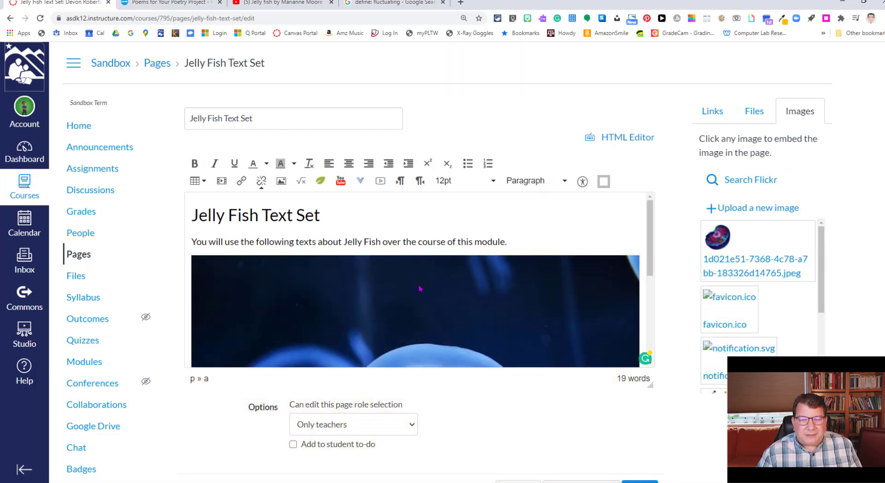
Shrink the uploaded jellyfish image proportionally to roughly 60 percent of its inserted width.
{"action": "scroll", "coordinate": [420, 289], "scroll_direction": "down", "scroll_amount": 2}
{"action": "scroll", "coordinate": [419, 288], "scroll_direction": "down", "scroll_amount": 1}
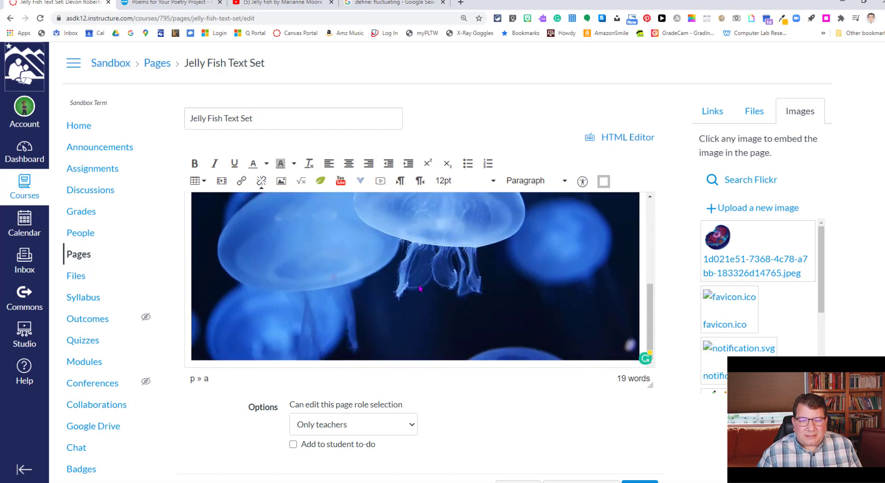
{"action": "scroll", "coordinate": [419, 289], "scroll_direction": "up", "scroll_amount": 3}
{"action": "left_click", "coordinate": [482, 291]}
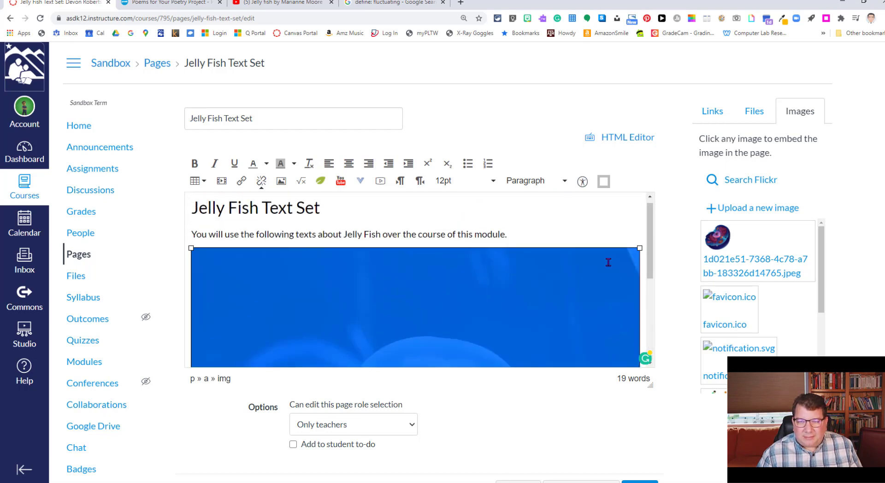
{"action": "left_click_drag", "start_coordinate": [640, 248], "coordinate": [641, 249]}
{"action": "left_click_drag", "start_coordinate": [543, 275], "coordinate": [498, 302]}
{"action": "scroll", "coordinate": [517, 293], "scroll_direction": "down", "scroll_amount": 2}
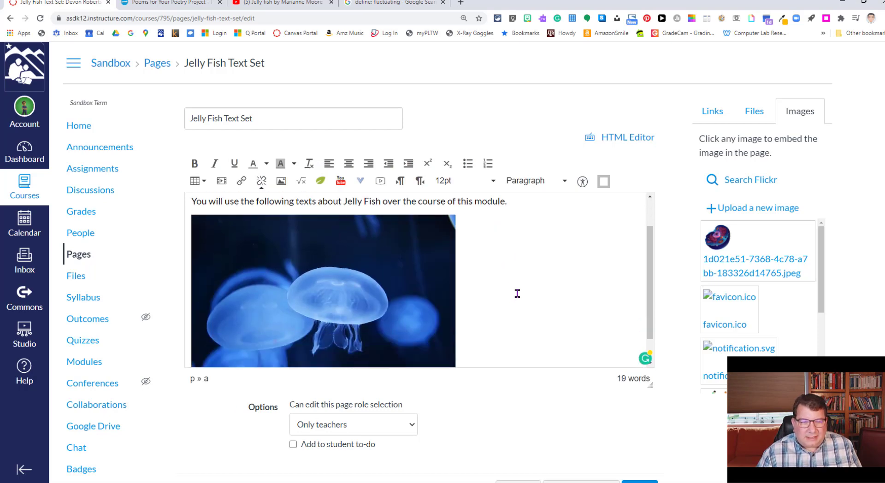
{"action": "scroll", "coordinate": [517, 294], "scroll_direction": "up", "scroll_amount": 2}
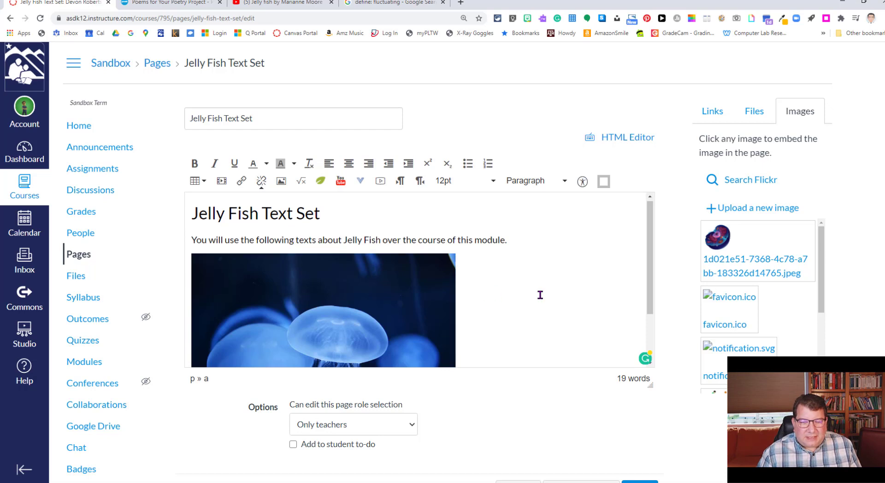
Add an empty line below the jellyfish image and open the YouTube video search for that spot.
{"action": "scroll", "coordinate": [530, 300], "scroll_direction": "down", "scroll_amount": 2}
{"action": "key", "text": "Return"}
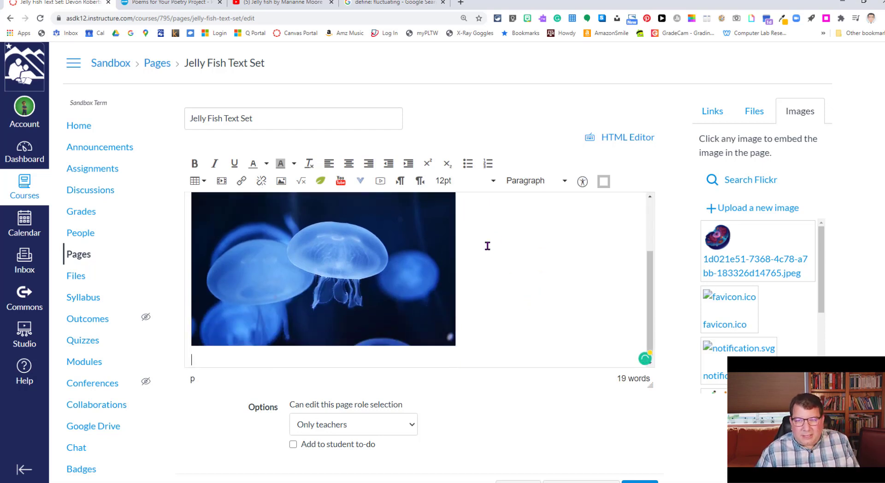
{"action": "scroll", "coordinate": [491, 248], "scroll_direction": "up", "scroll_amount": 1}
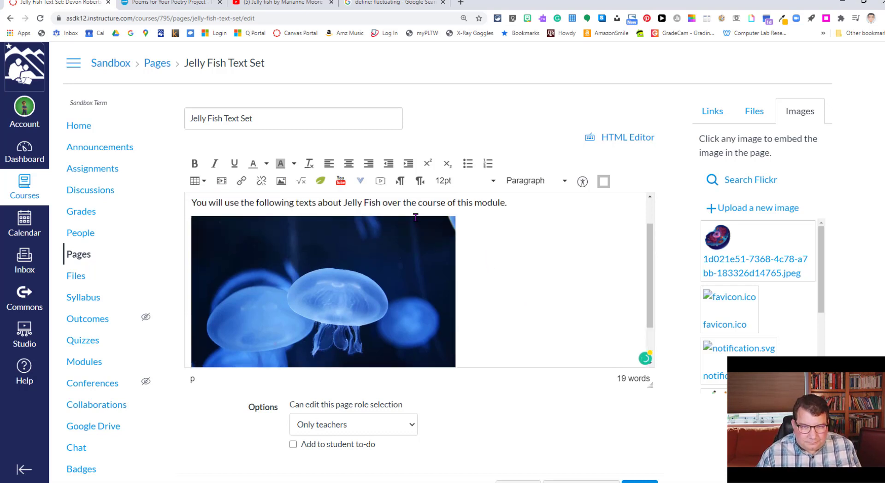
{"action": "scroll", "coordinate": [516, 280], "scroll_direction": "down", "scroll_amount": 1}
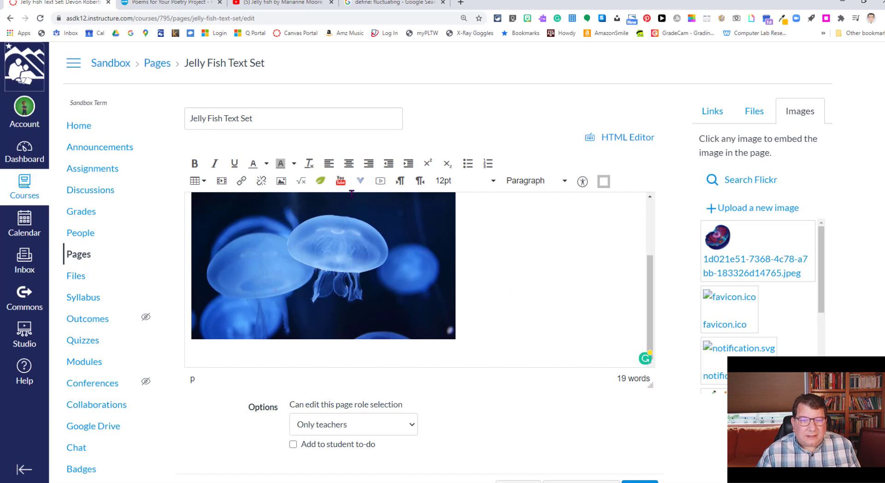
{"action": "left_click", "coordinate": [341, 182]}
{"action": "left_click", "coordinate": [341, 184]}
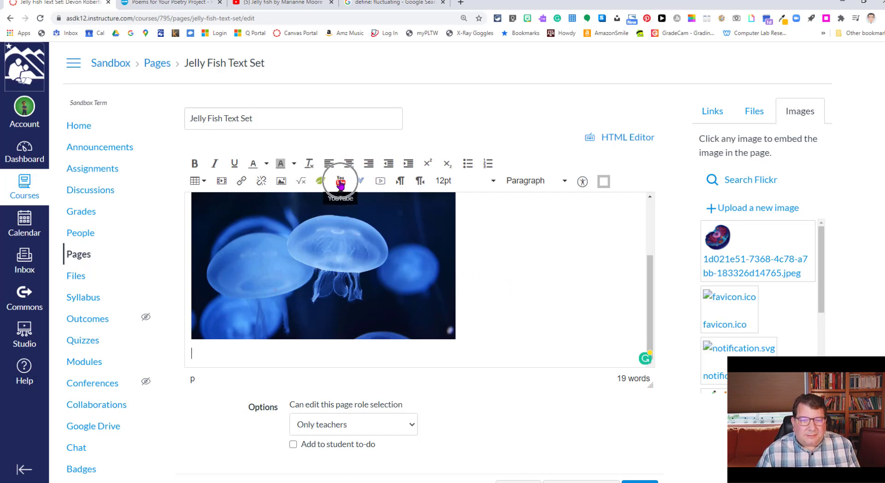
{"action": "key", "text": "ctrl"}
{"action": "key", "text": "ctrl"}
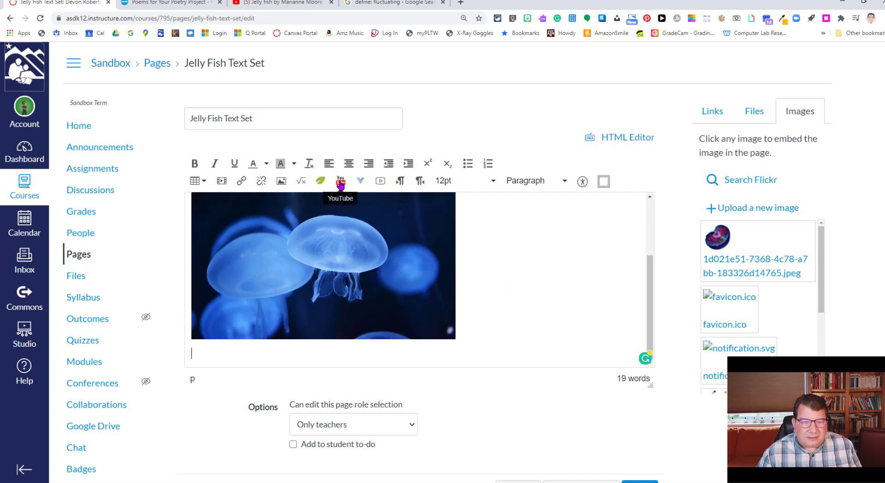
{"action": "left_click", "coordinate": [341, 182]}
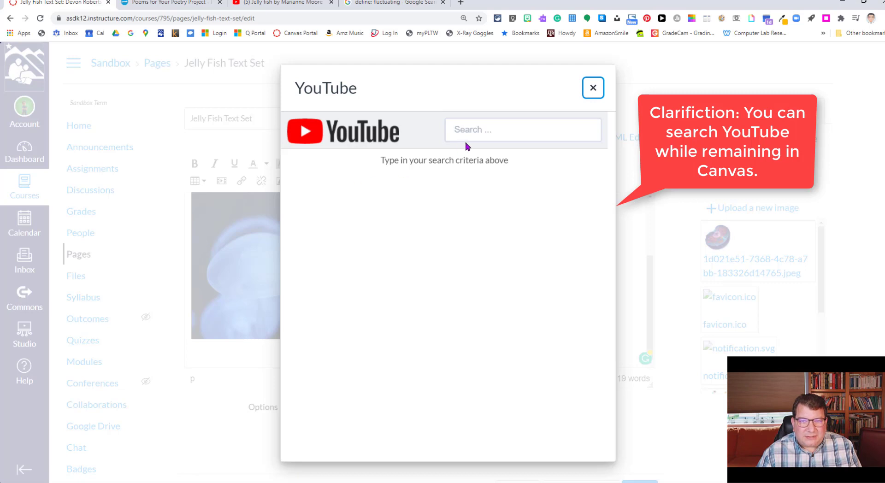
Search YouTube for "jelly fish marriane moore" and embed the video "Marianne Moore's Jelly-fish" below the image.
{"action": "left_click", "coordinate": [486, 135]}
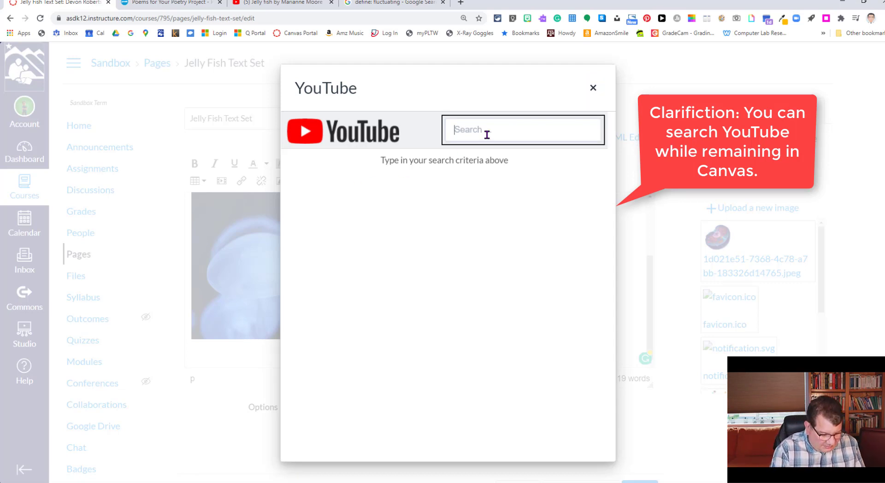
{"action": "type", "text": "jelly fish marr"}
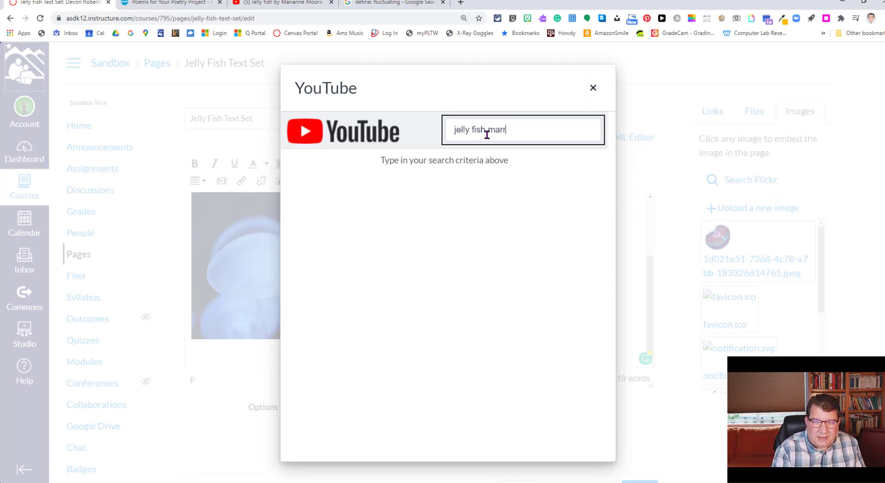
{"action": "type", "text": "iane moore"}
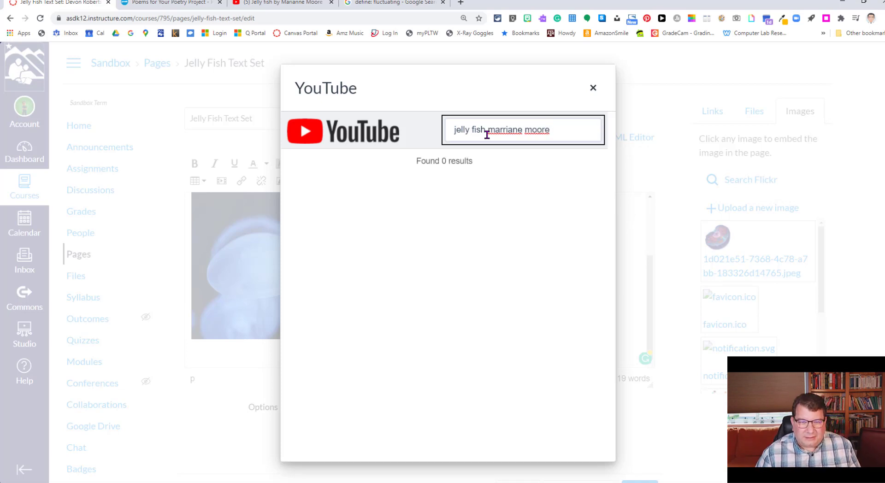
{"action": "scroll", "coordinate": [517, 190], "scroll_direction": "down", "scroll_amount": 1}
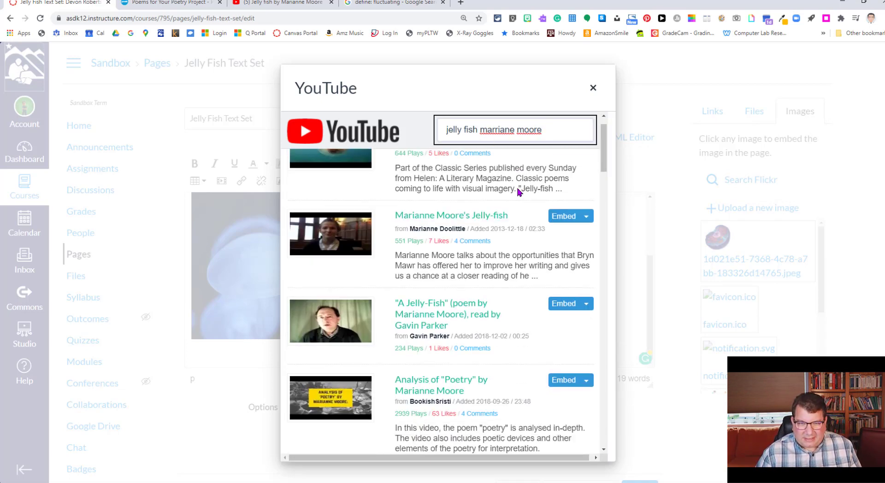
{"action": "scroll", "coordinate": [518, 193], "scroll_direction": "up", "scroll_amount": 1}
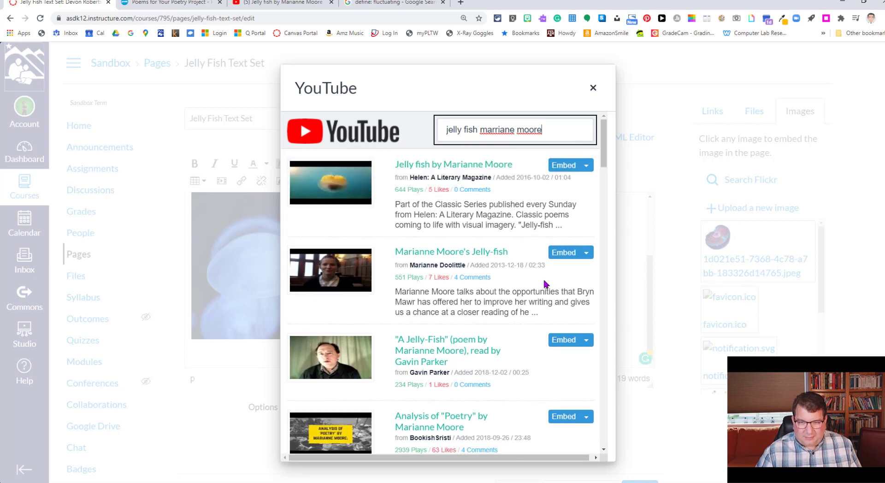
{"action": "left_click", "coordinate": [564, 253]}
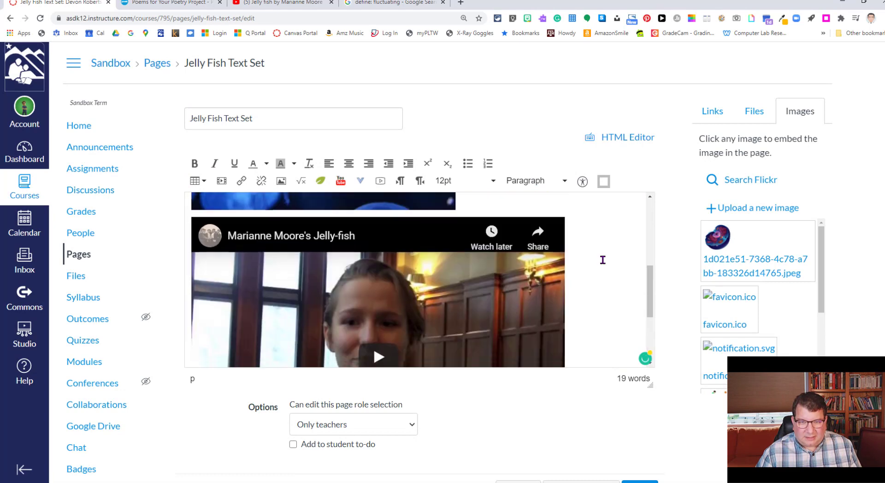
Copy the whole poem "A Jelly-Fish" with its title and author from the poets.org page and paste it below the embedded video.
{"action": "scroll", "coordinate": [602, 259], "scroll_direction": "up", "scroll_amount": 5}
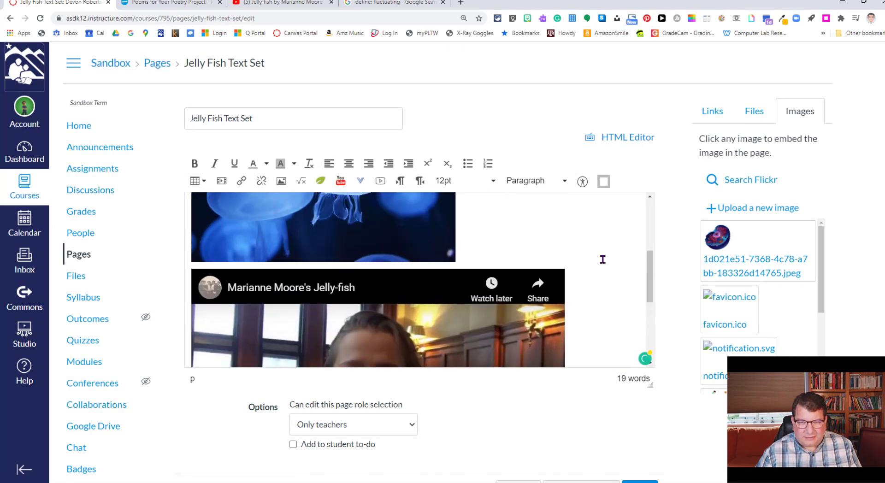
{"action": "scroll", "coordinate": [602, 260], "scroll_direction": "down", "scroll_amount": 6}
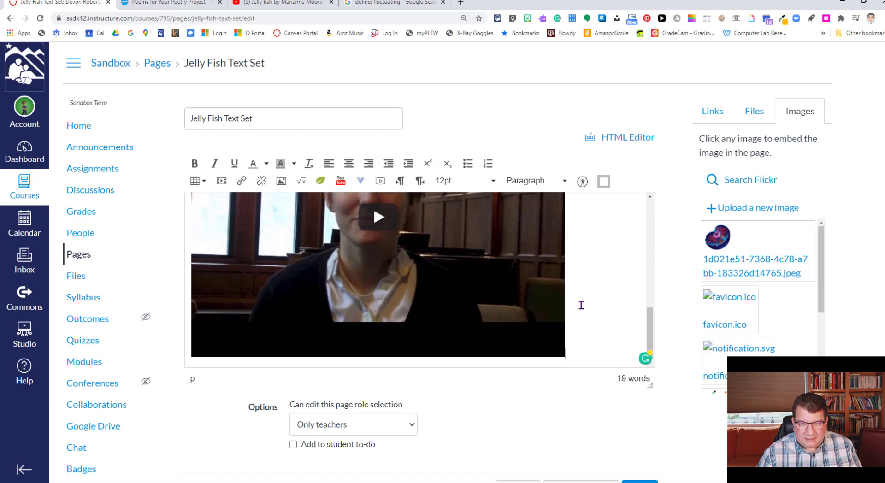
{"action": "scroll", "coordinate": [582, 305], "scroll_direction": "down", "scroll_amount": 1}
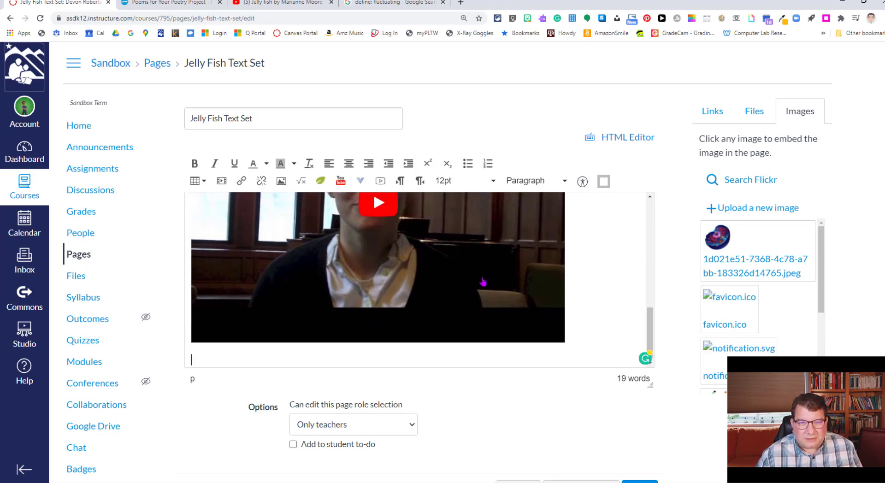
{"action": "left_click", "coordinate": [166, 2]}
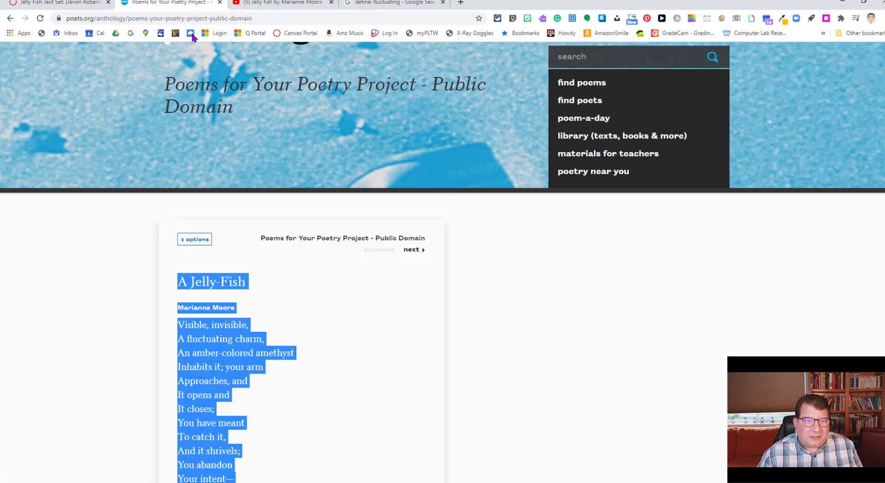
{"action": "left_click", "coordinate": [412, 391]}
{"action": "left_click_drag", "start_coordinate": [178, 283], "coordinate": [230, 168]}
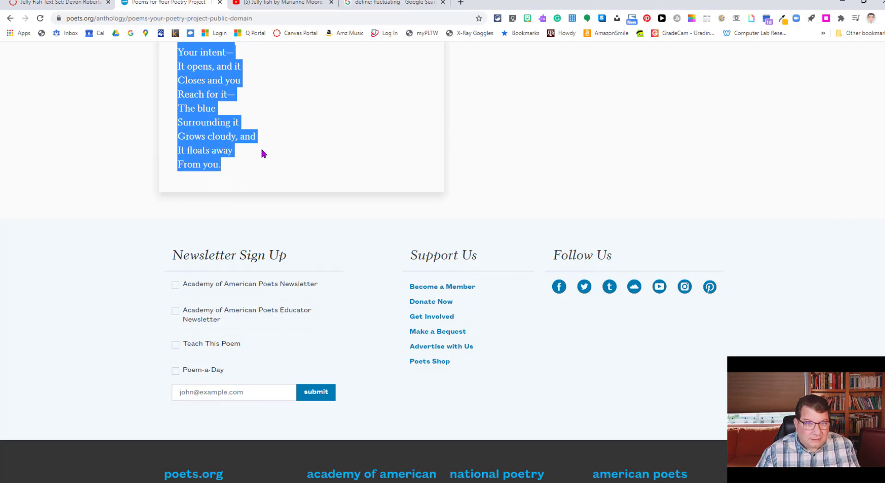
{"action": "left_click", "coordinate": [79, 2]}
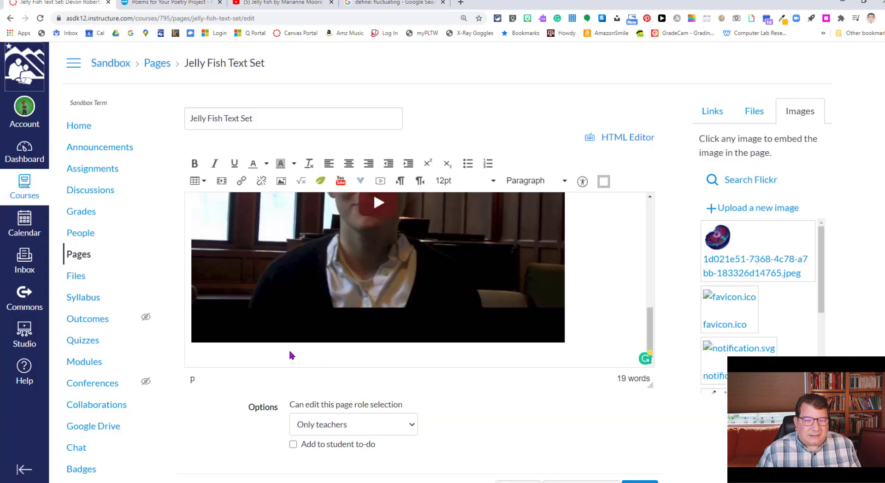
{"action": "type", "text": "A Jelly-Fish Marianne Moore Visible, invisible, A fluctuating charm, An amber-colored amethyst Inhabits it; your arm Approaches, and It opens and It closes; You have meant To catch it, And it shrivels; You abandon Your intent— It opens, and it Closes and you Reach for it— The blue Surrounding it Grows cloudy, and It floats away From you."}
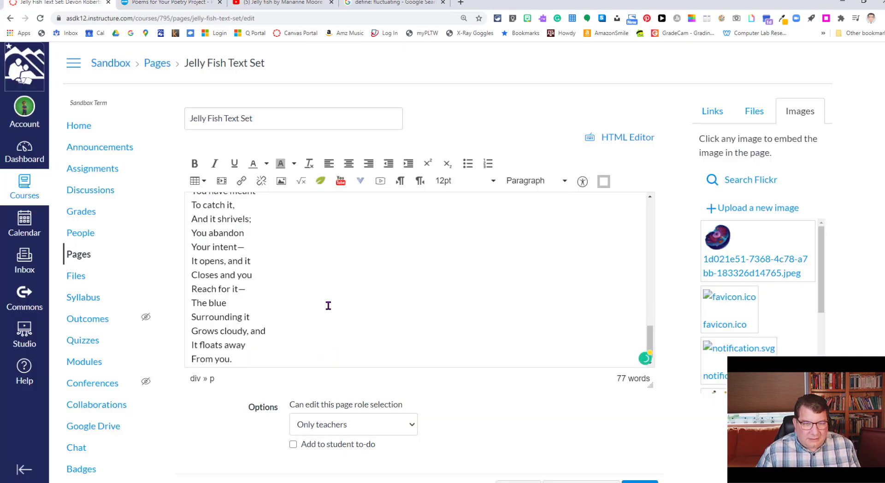
Examine the text formatting of the pasted poem's title and author line, and review the page content from heading to last verse.
{"action": "scroll", "coordinate": [328, 306], "scroll_direction": "up", "scroll_amount": 5}
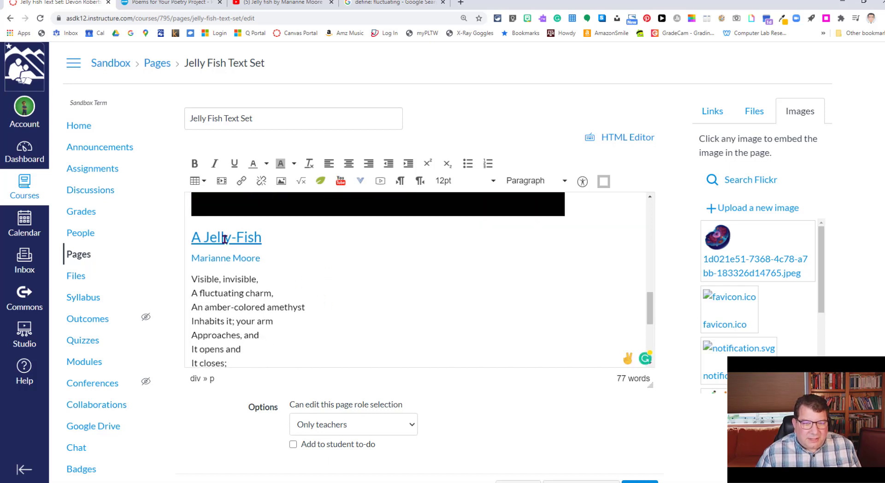
{"action": "left_click", "coordinate": [212, 239]}
{"action": "double_click", "coordinate": [212, 238]}
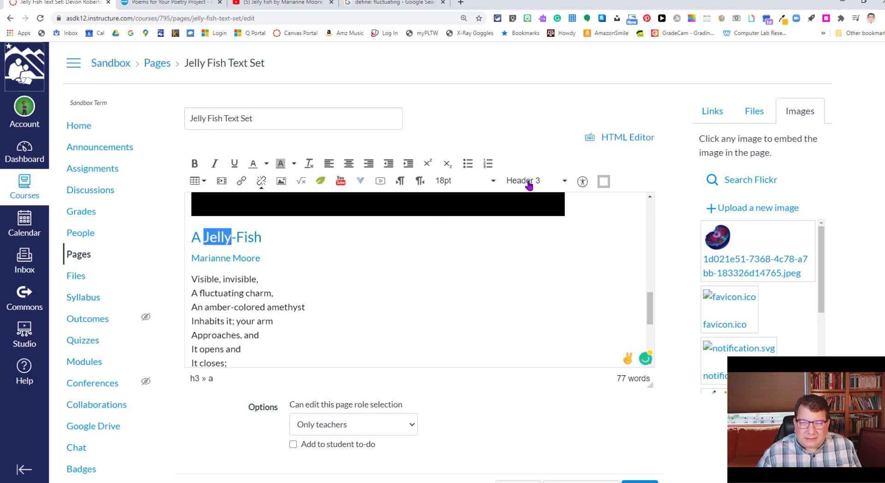
{"action": "left_click", "coordinate": [231, 257]}
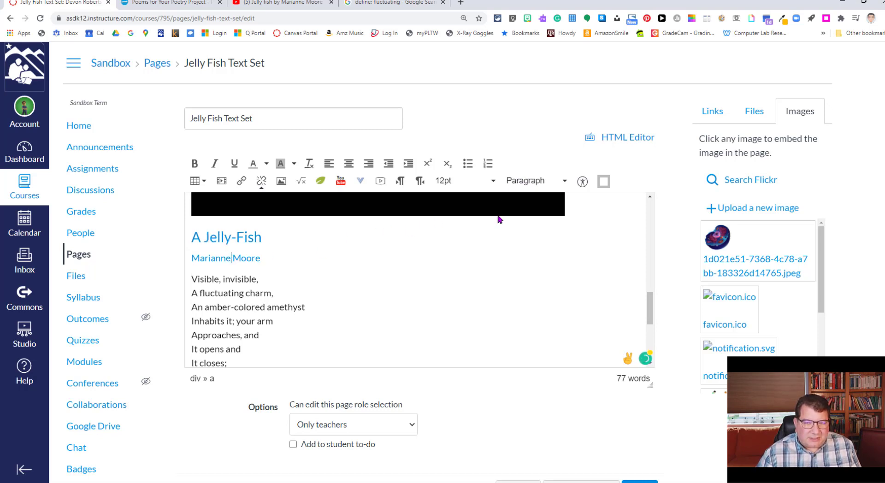
{"action": "left_click", "coordinate": [256, 283]}
{"action": "scroll", "coordinate": [489, 289], "scroll_direction": "up", "scroll_amount": 4}
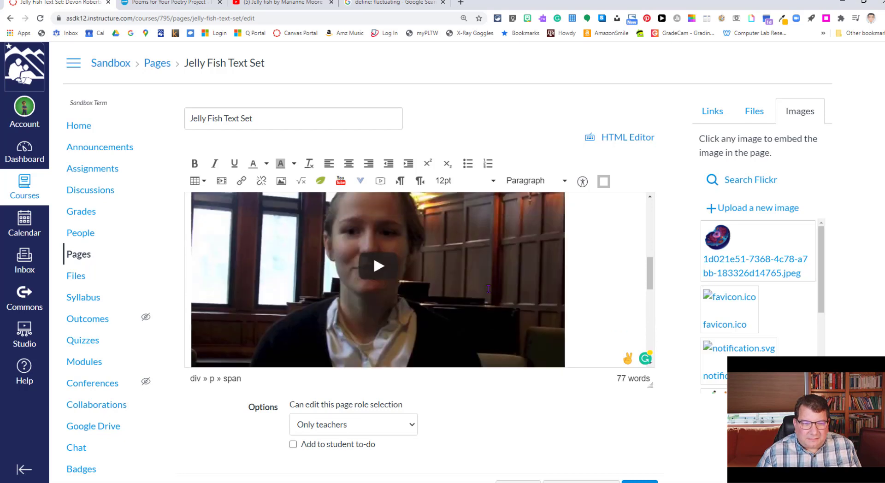
{"action": "scroll", "coordinate": [489, 289], "scroll_direction": "up", "scroll_amount": 5}
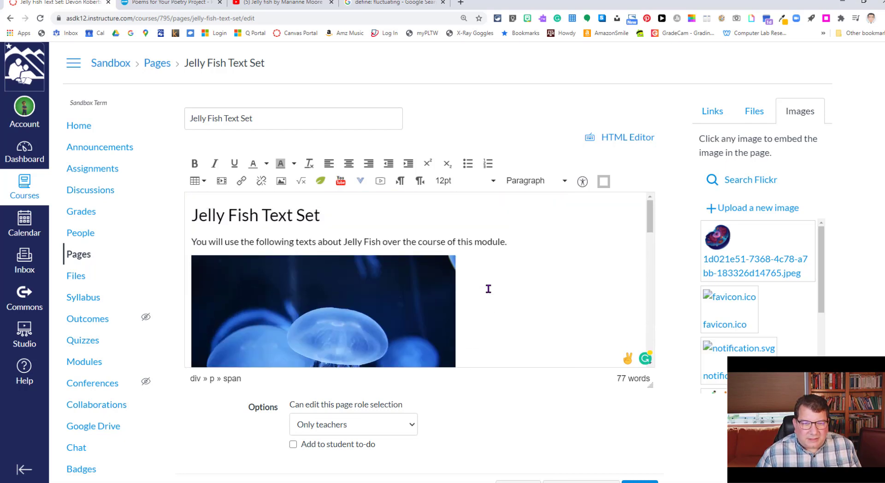
{"action": "scroll", "coordinate": [488, 289], "scroll_direction": "down", "scroll_amount": 15}
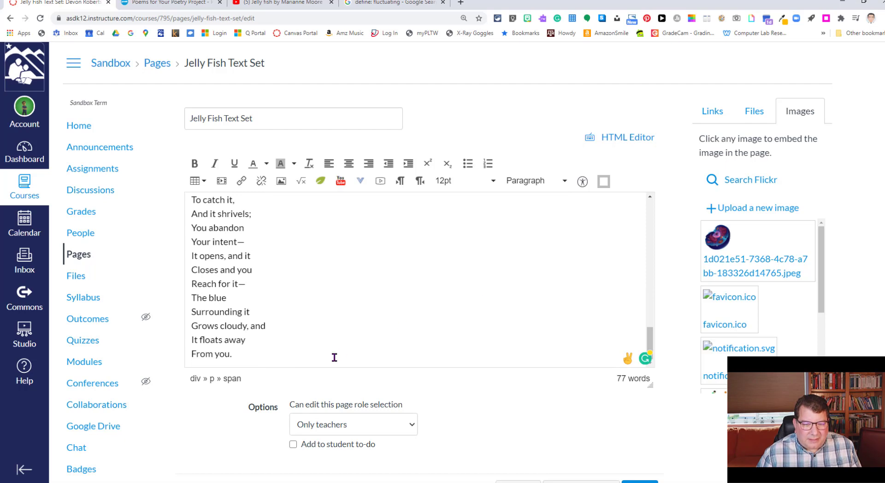
{"action": "scroll", "coordinate": [338, 354], "scroll_direction": "down", "scroll_amount": 1}
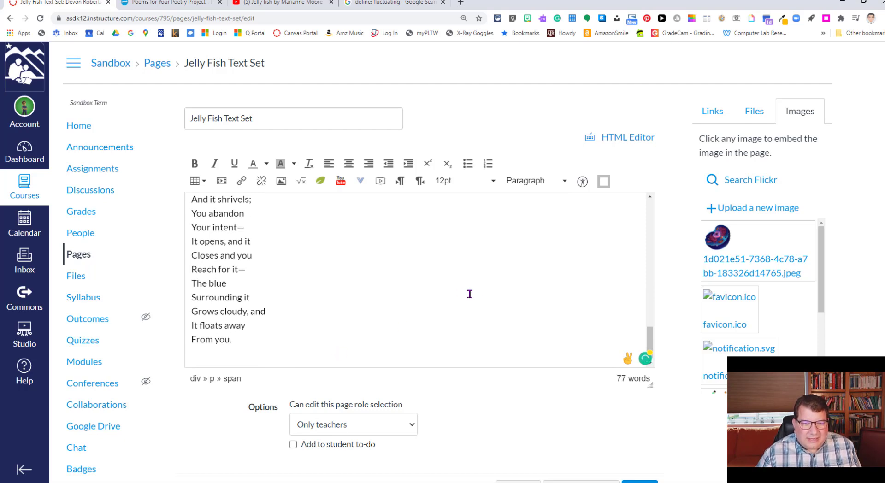
{"action": "scroll", "coordinate": [470, 293], "scroll_direction": "up", "scroll_amount": 15}
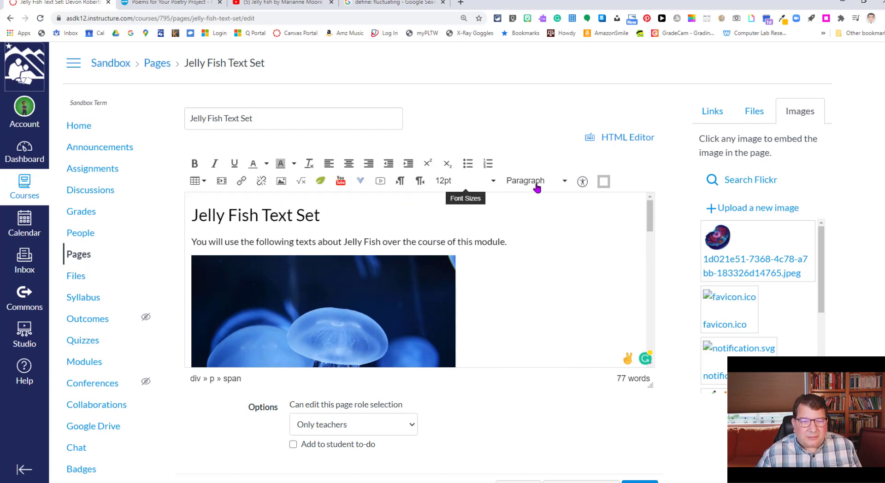
Insert a table with two columns and four rows below the poem's last line.
{"action": "scroll", "coordinate": [558, 283], "scroll_direction": "down", "scroll_amount": 15}
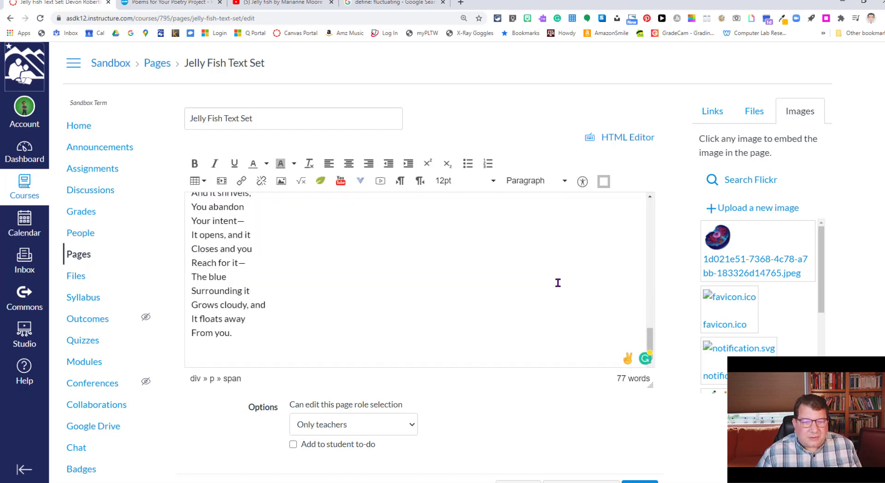
{"action": "left_click", "coordinate": [204, 184]}
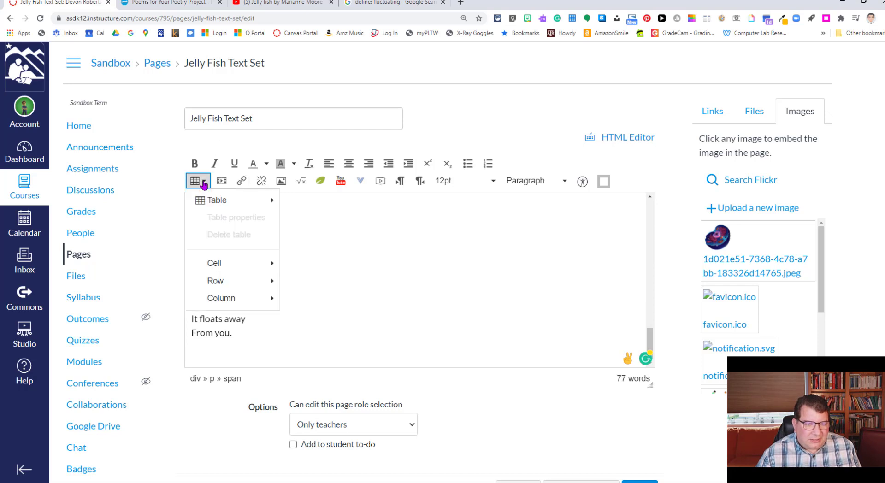
{"action": "mouse_move", "coordinate": [209, 202]}
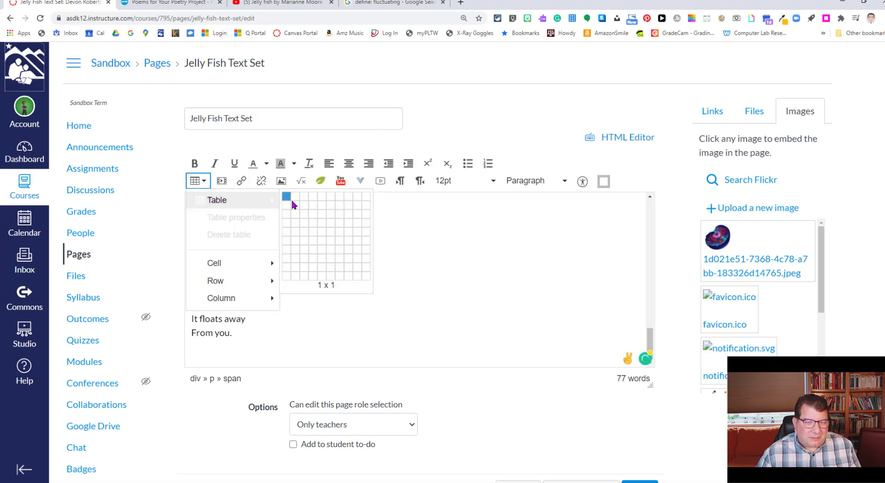
{"action": "left_click", "coordinate": [297, 225]}
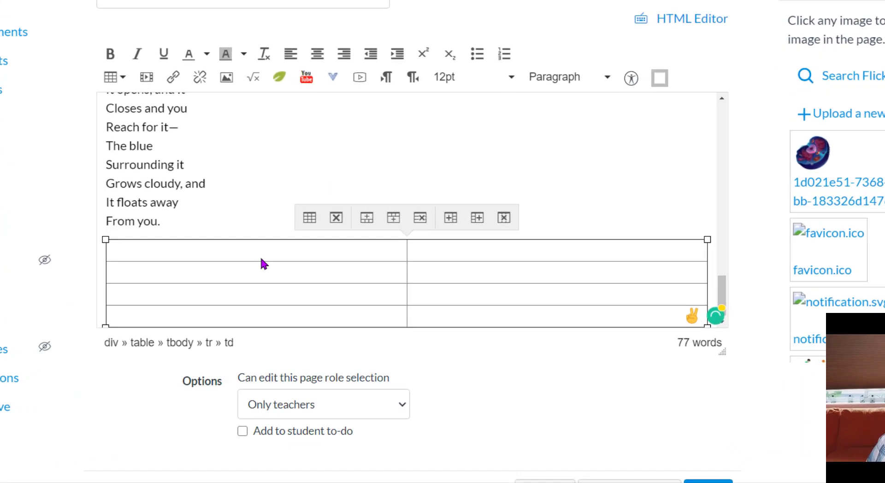
Fill in the table's first row with the column titles "Text Type" and "Description".
{"action": "type", "text": "Text"}
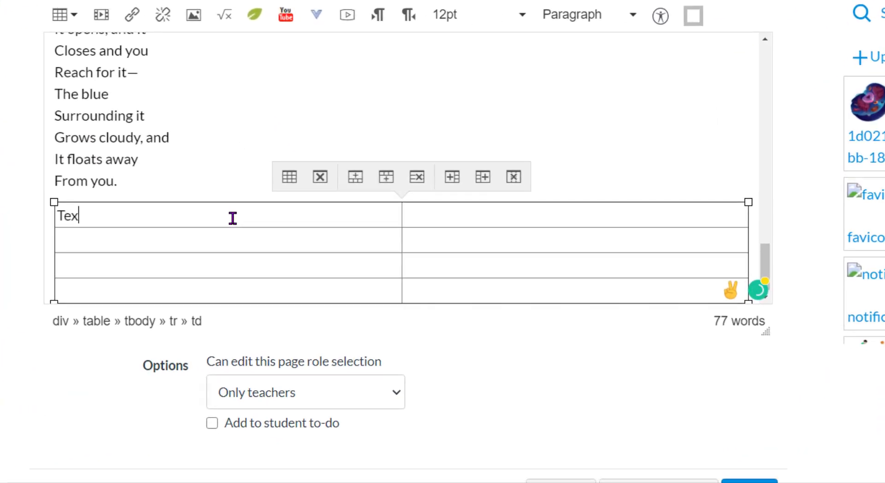
{"action": "key", "text": "Tab"}
{"action": "type", "text": "Type"}
{"action": "key", "text": "Tab"}
{"action": "type", "text": "Desc"}
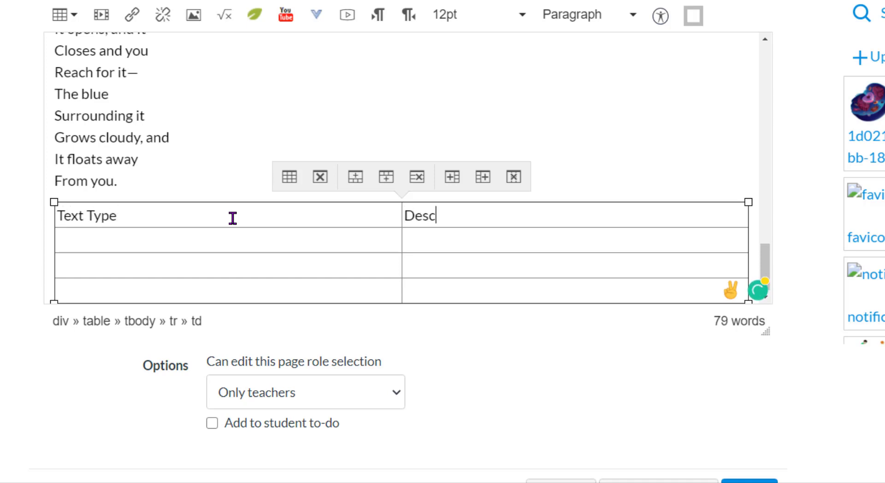
{"action": "type", "text": "ription"}
{"action": "key", "text": "Tab"}
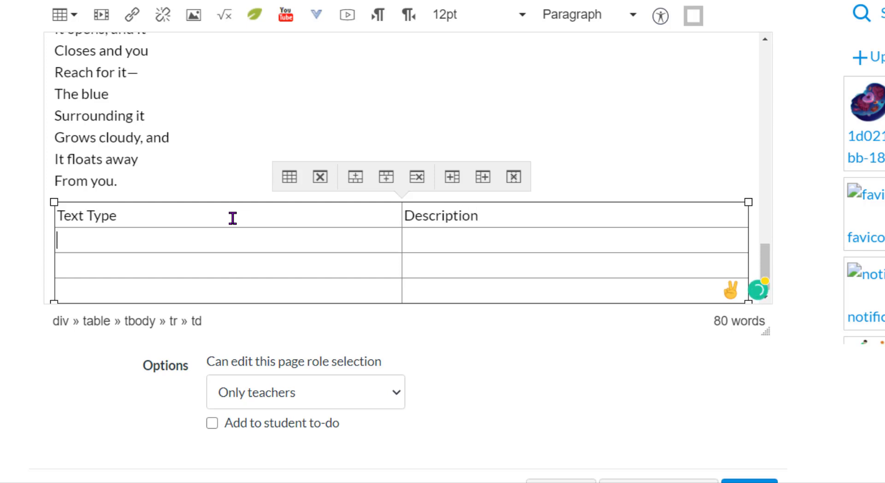
{"action": "scroll", "coordinate": [236, 229], "scroll_direction": "down", "scroll_amount": 1}
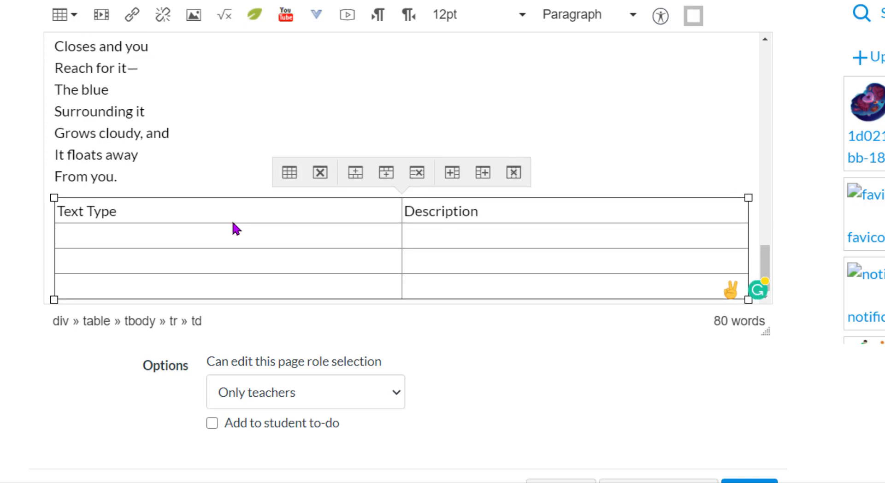
Format both column titles in the table's first row as Header 4.
{"action": "left_click_drag", "start_coordinate": [168, 213], "coordinate": [500, 227]}
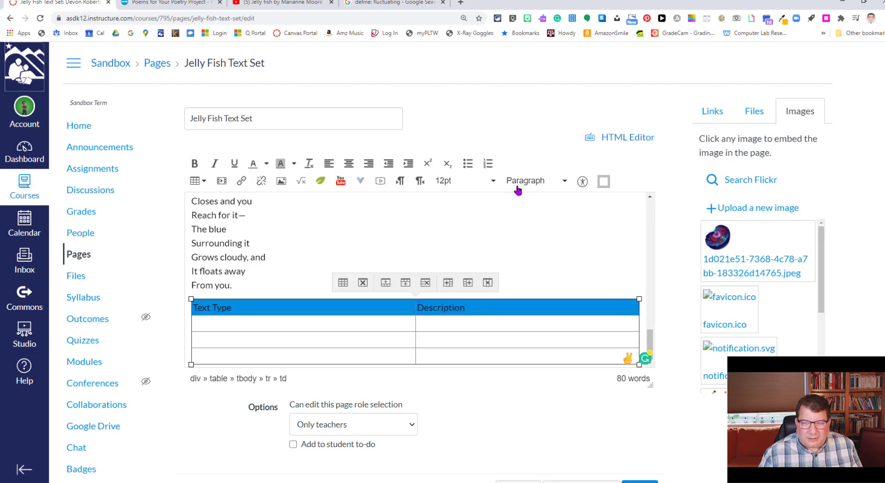
{"action": "left_click", "coordinate": [535, 181]}
{"action": "left_click", "coordinate": [542, 256]}
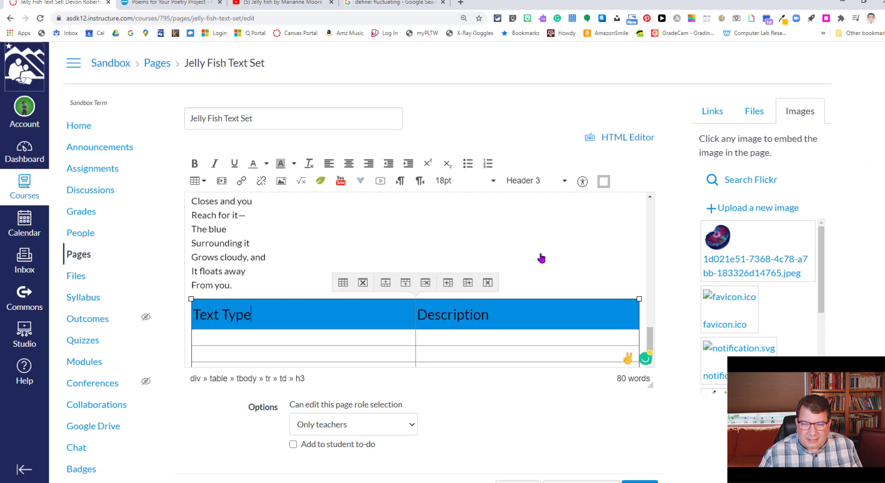
{"action": "left_click", "coordinate": [531, 181]}
{"action": "left_click", "coordinate": [549, 278]}
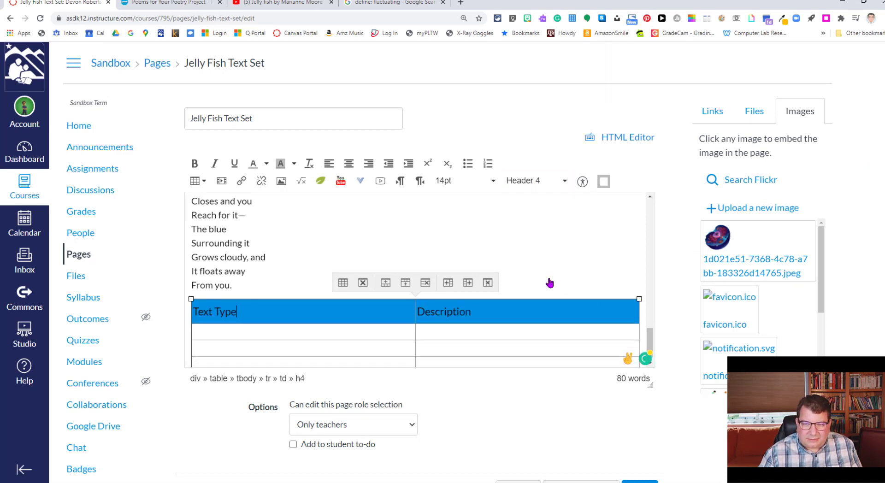
Fill the rows with Image, Video and Text, described as Jelly Fish, Woman reading "Jelly Fish" by Marriane Moore, and "Jelly Fish" poem by Marriane Moore.
{"action": "left_click", "coordinate": [271, 332]}
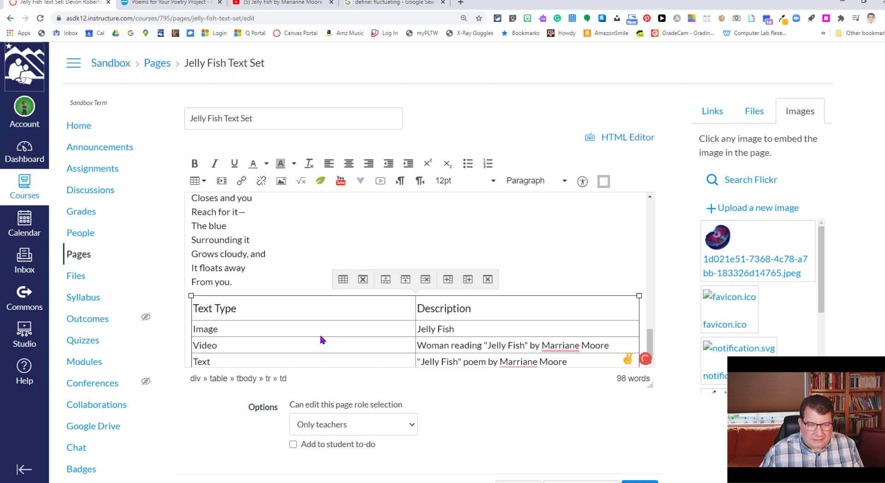
{"action": "left_click", "coordinate": [336, 311]}
{"action": "left_click_drag", "start_coordinate": [467, 332], "coordinate": [540, 364]}
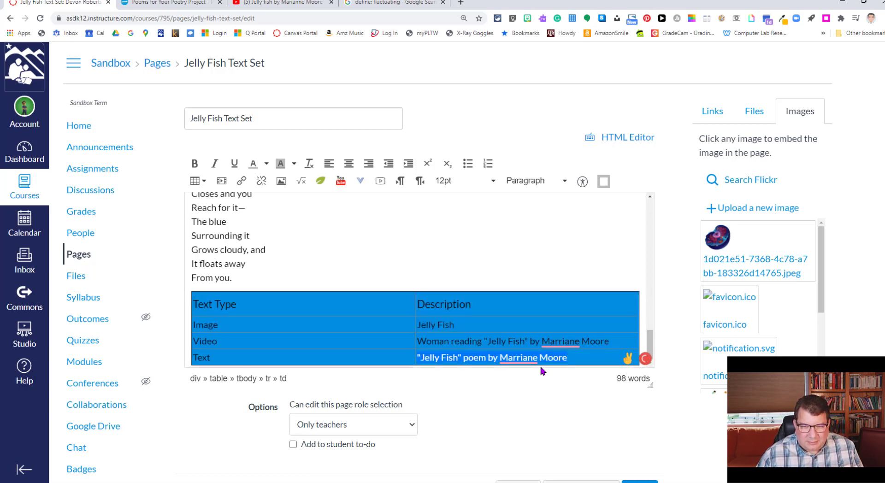
In the table's properties, set the width to 70%, the border to 3 and the alignment to Center.
{"action": "left_click", "coordinate": [351, 309]}
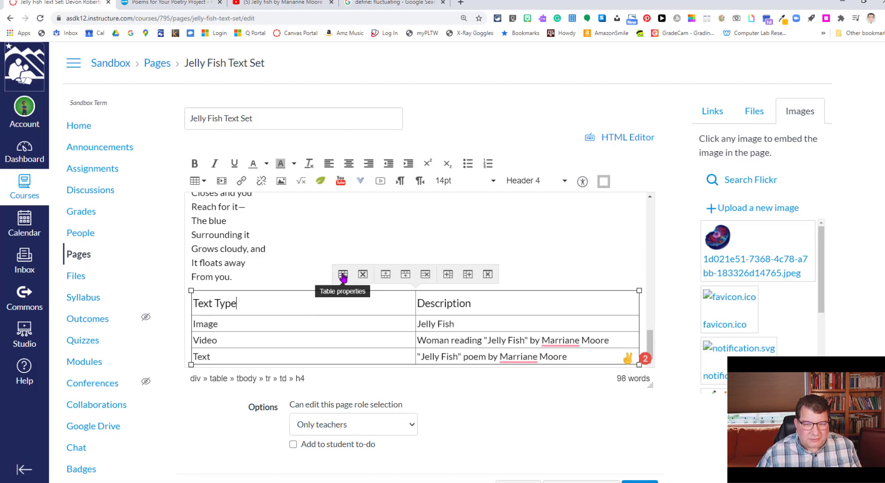
{"action": "left_click", "coordinate": [343, 274]}
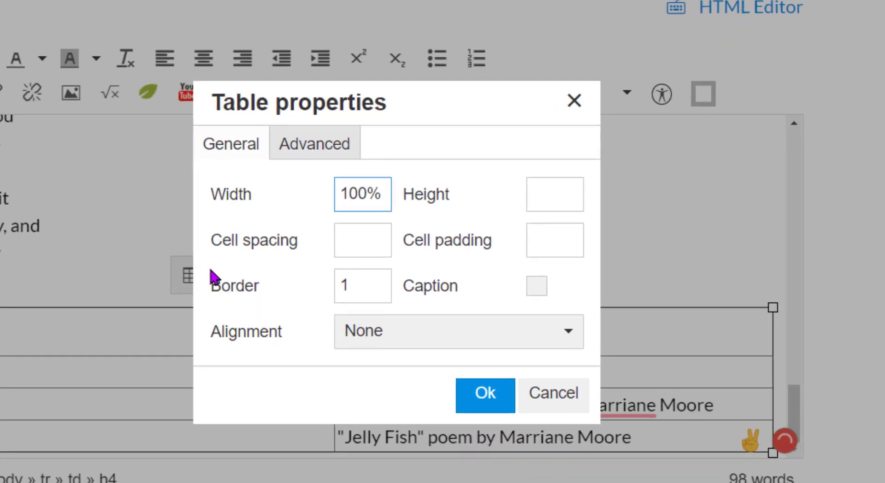
{"action": "double_click", "coordinate": [357, 193]}
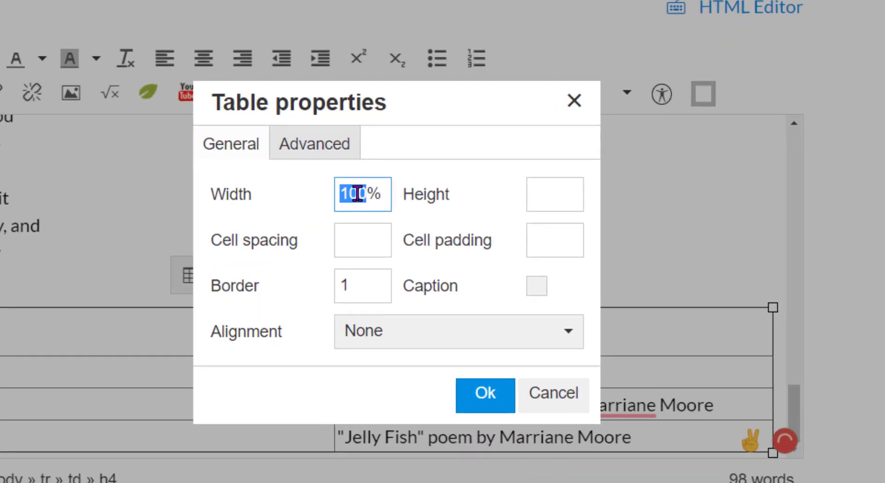
{"action": "type", "text": "70"}
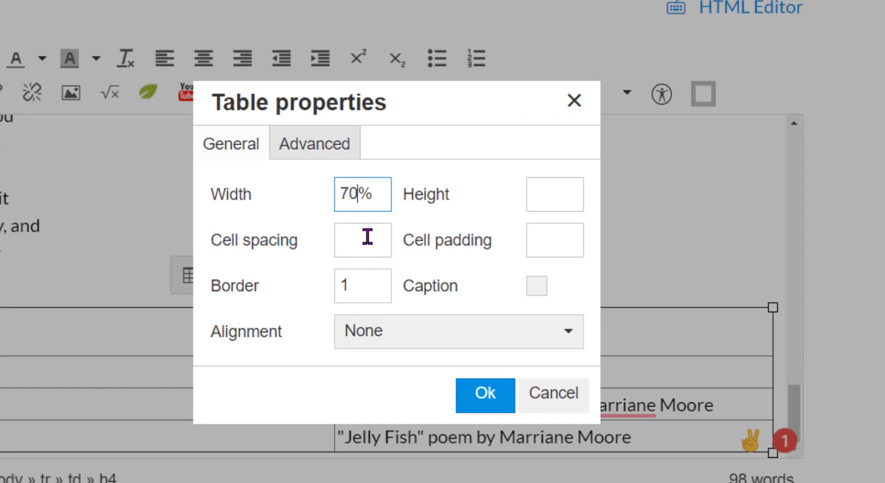
{"action": "left_click", "coordinate": [367, 237]}
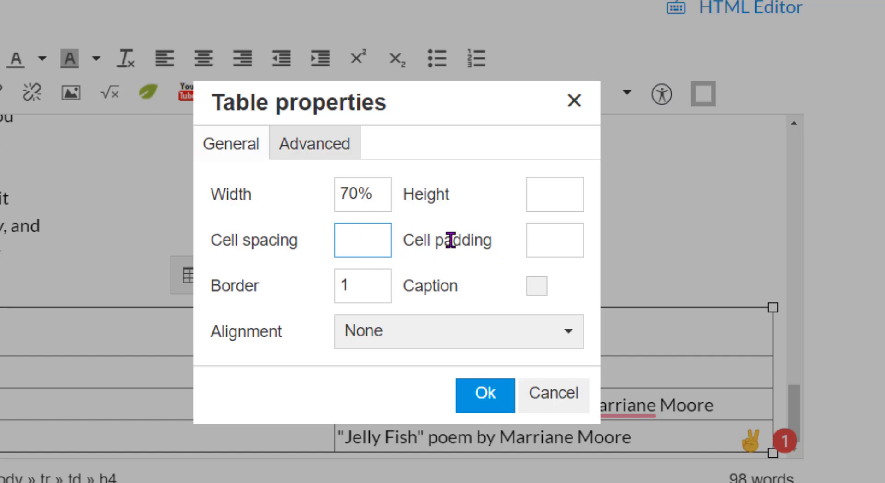
{"action": "double_click", "coordinate": [361, 291]}
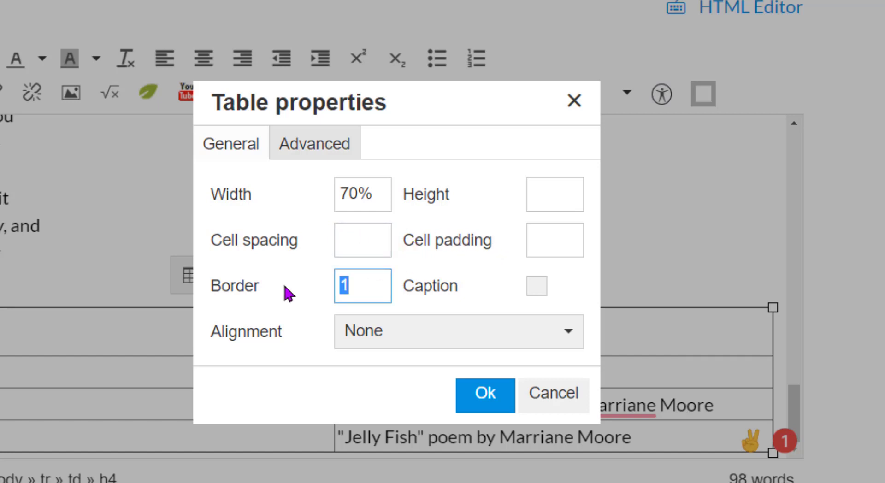
{"action": "type", "text": "3"}
{"action": "left_click", "coordinate": [485, 346]}
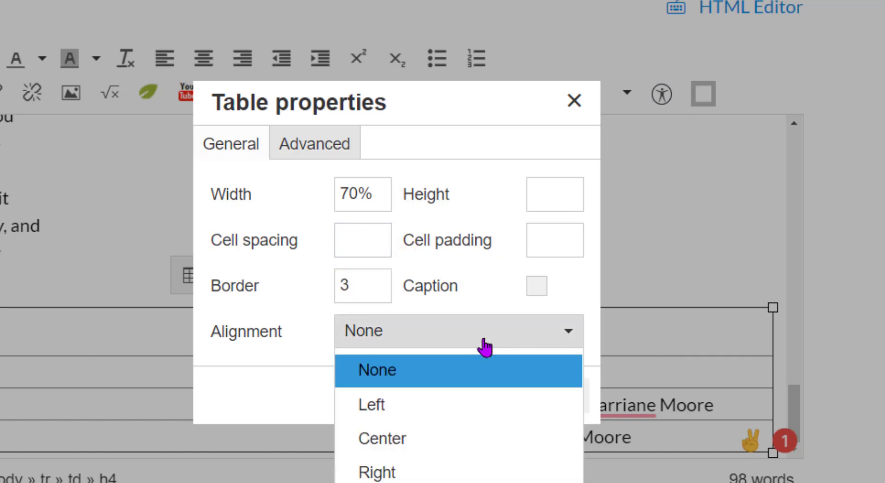
{"action": "left_click", "coordinate": [392, 443]}
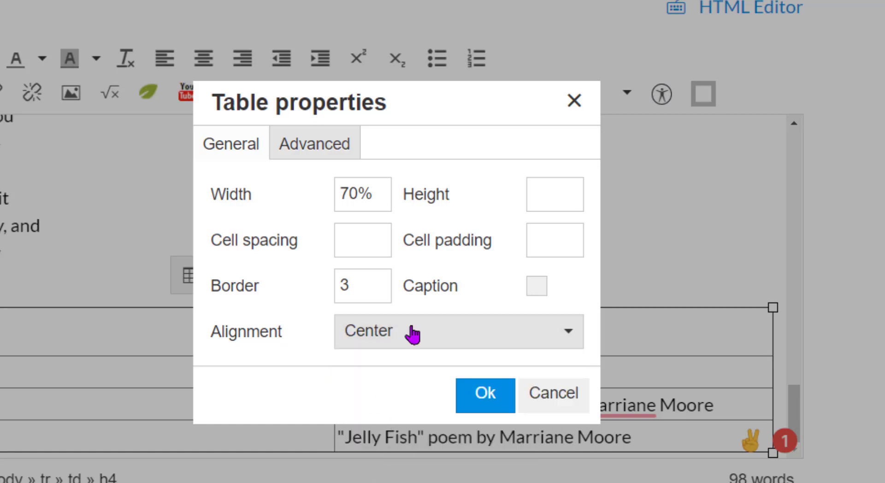
Give the table a blue border colour and the Double border style, and apply the table properties.
{"action": "left_click", "coordinate": [320, 154]}
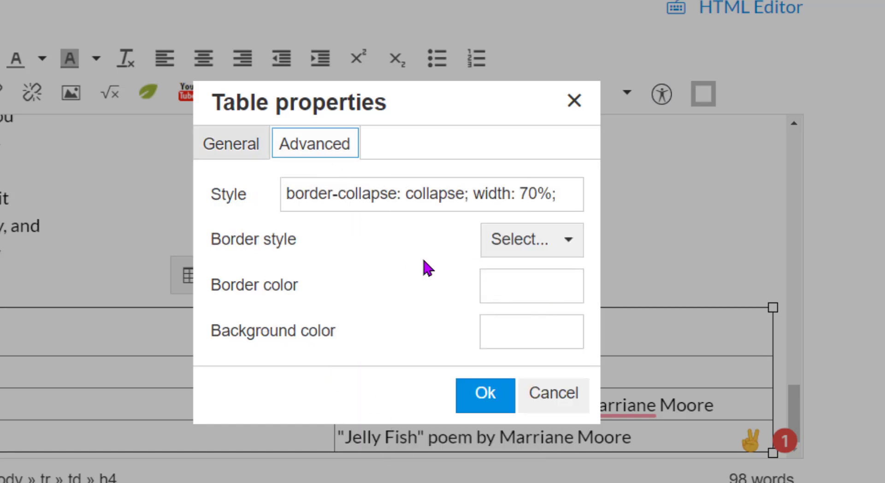
{"action": "left_click", "coordinate": [516, 283]}
{"action": "type", "text": "b"}
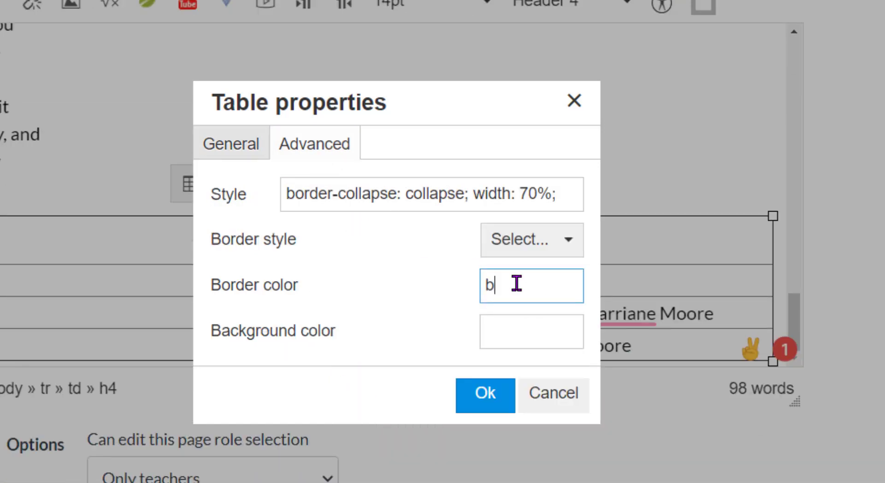
{"action": "type", "text": "lue"}
{"action": "left_click", "coordinate": [515, 246]}
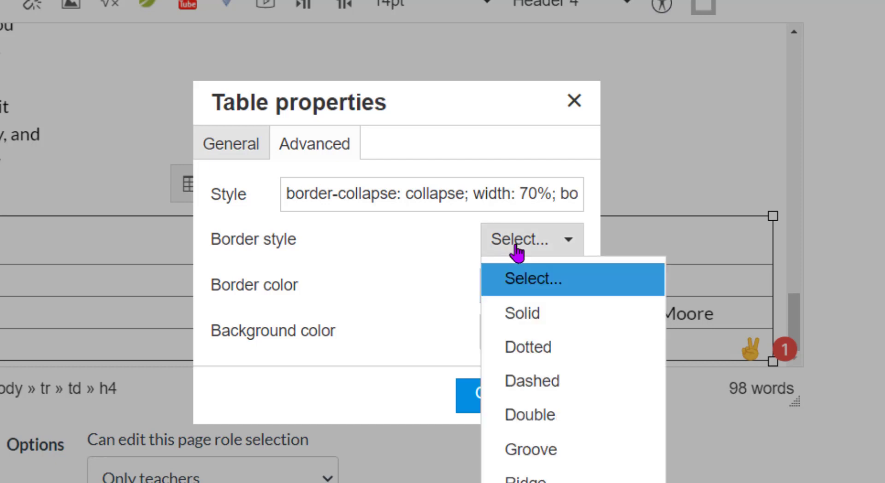
{"action": "left_click", "coordinate": [539, 422]}
{"action": "left_click", "coordinate": [497, 406]}
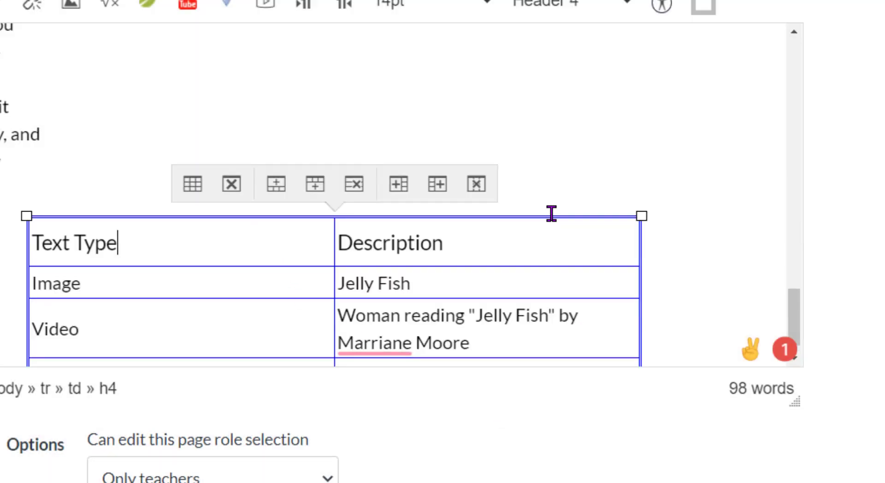
{"action": "scroll", "coordinate": [291, 272], "scroll_direction": "down", "scroll_amount": 1}
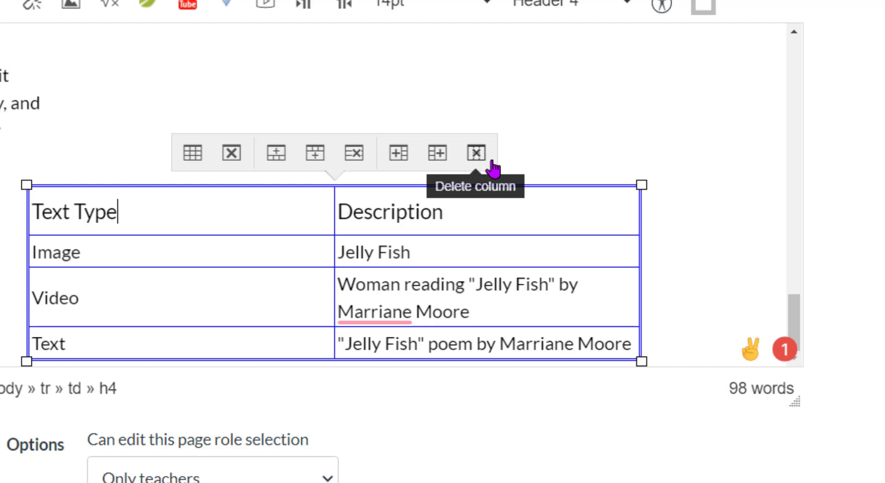
{"action": "left_click", "coordinate": [714, 278]}
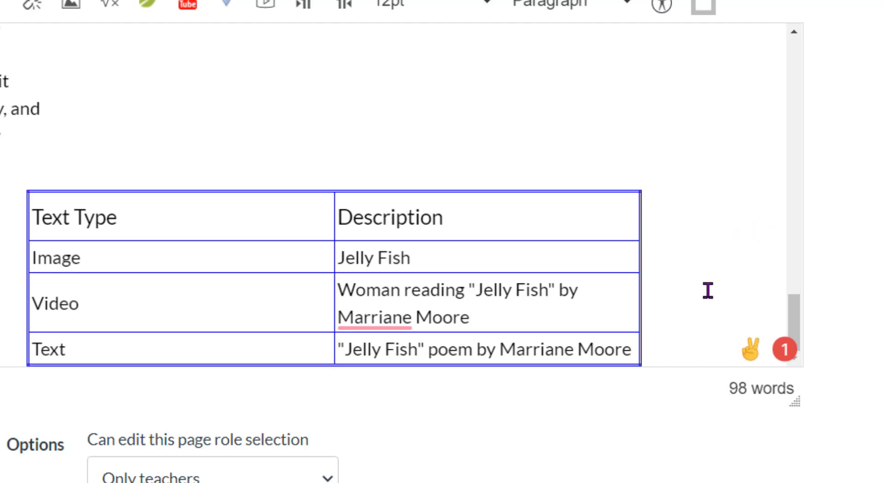
{"action": "scroll", "coordinate": [705, 290], "scroll_direction": "down", "scroll_amount": 1}
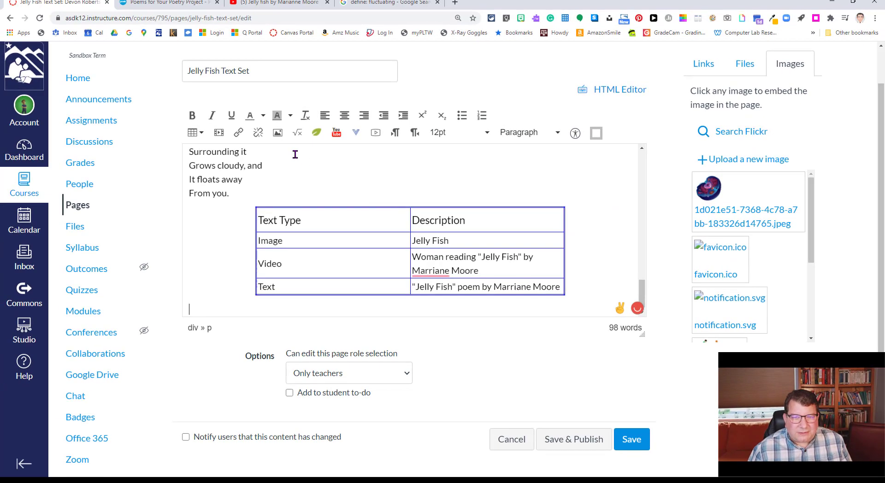
Examine the equation editor in both its basic and advanced LaTeX views, and close it without inserting an equation.
{"action": "left_click", "coordinate": [298, 133]}
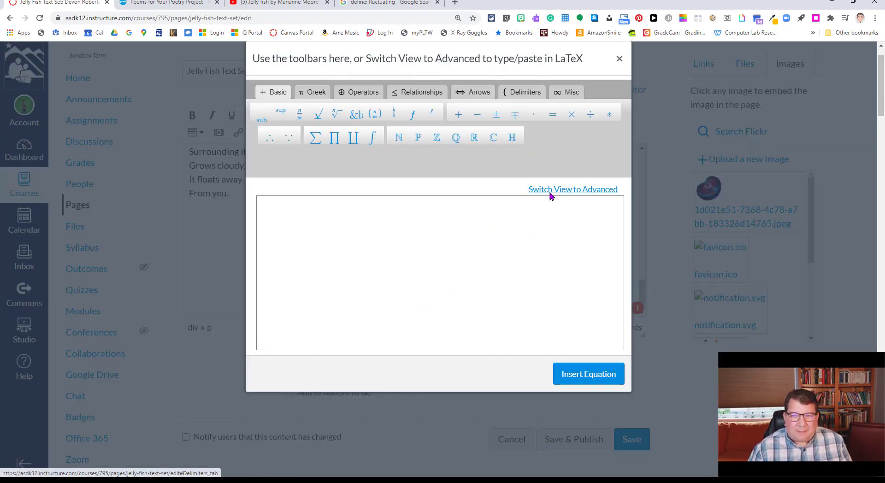
{"action": "left_click", "coordinate": [566, 190]}
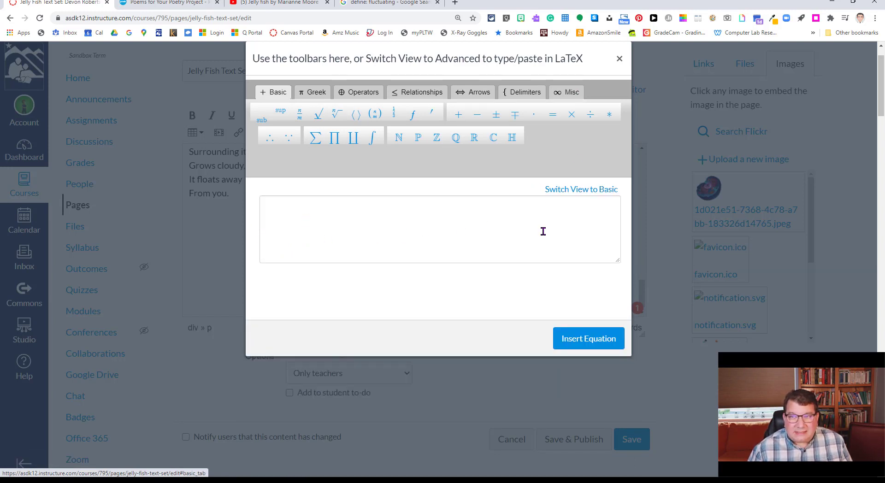
{"action": "left_click", "coordinate": [561, 190]}
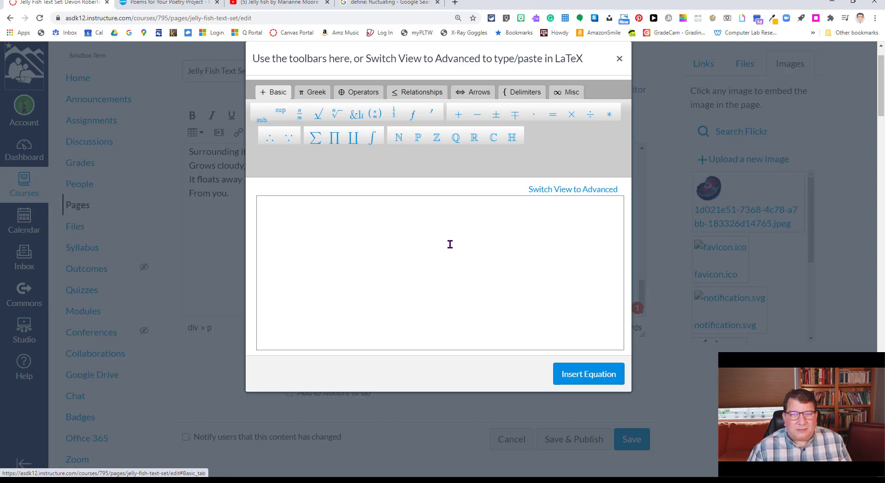
{"action": "left_click", "coordinate": [620, 59]}
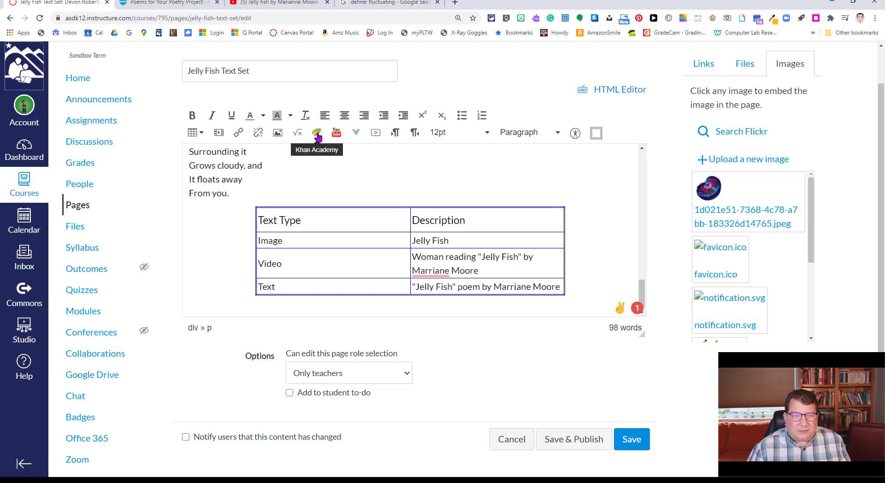
Look through the list of external tools available for embedding content, down to Canvas Studio, and close it.
{"action": "left_click", "coordinate": [356, 133]}
{"action": "scroll", "coordinate": [436, 251], "scroll_direction": "down", "scroll_amount": 3}
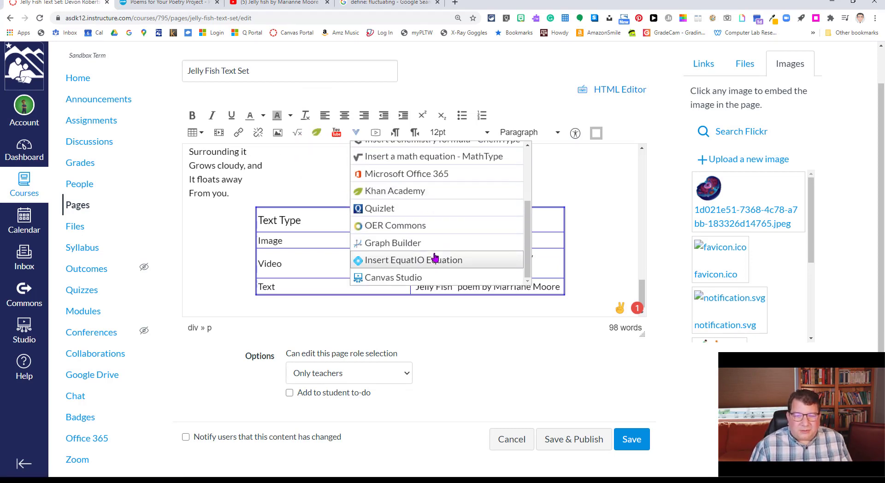
{"action": "scroll", "coordinate": [436, 255], "scroll_direction": "up", "scroll_amount": 3}
{"action": "scroll", "coordinate": [433, 254], "scroll_direction": "down", "scroll_amount": 3}
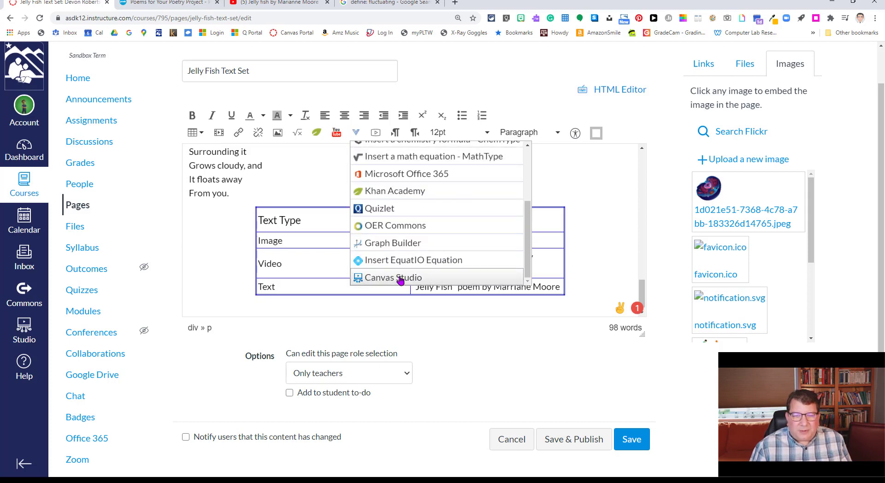
{"action": "scroll", "coordinate": [389, 281], "scroll_direction": "up", "scroll_amount": 1}
{"action": "scroll", "coordinate": [389, 281], "scroll_direction": "down", "scroll_amount": 1}
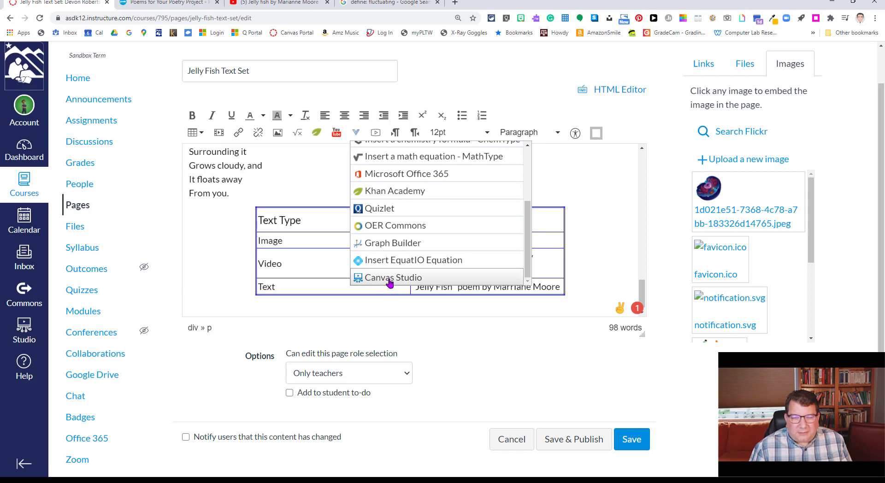
{"action": "left_click", "coordinate": [306, 168]}
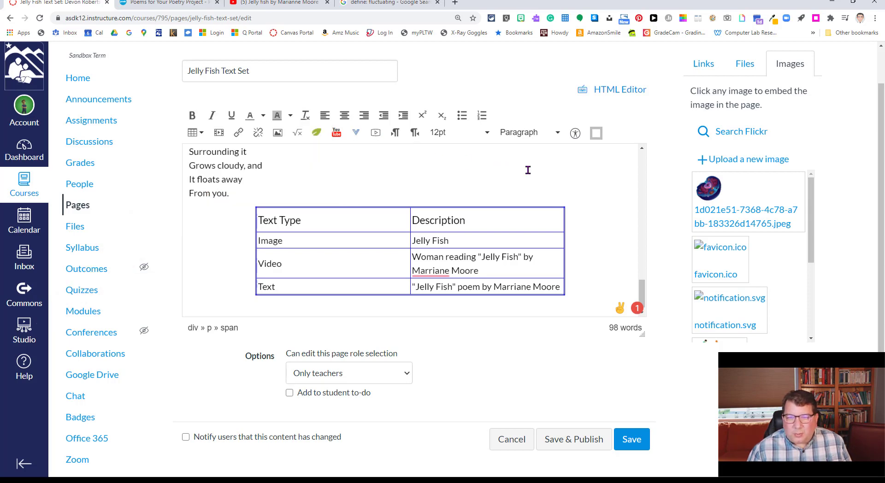
{"action": "scroll", "coordinate": [529, 171], "scroll_direction": "down", "scroll_amount": 1}
{"action": "scroll", "coordinate": [529, 170], "scroll_direction": "up", "scroll_amount": 4}
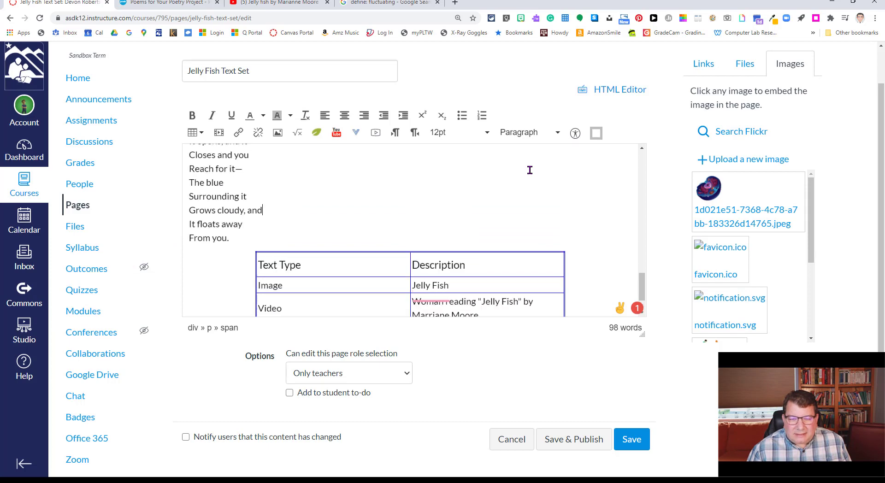
{"action": "scroll", "coordinate": [530, 170], "scroll_direction": "down", "scroll_amount": 4}
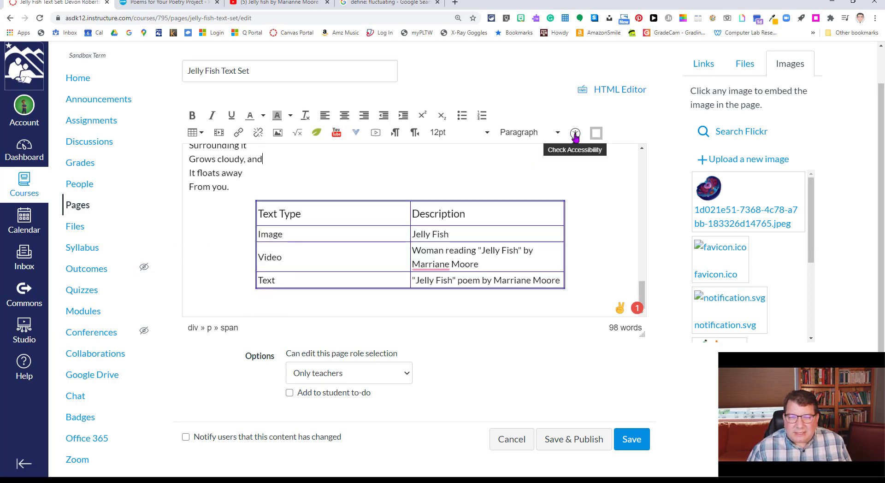
{"action": "scroll", "coordinate": [579, 179], "scroll_direction": "up", "scroll_amount": 10}
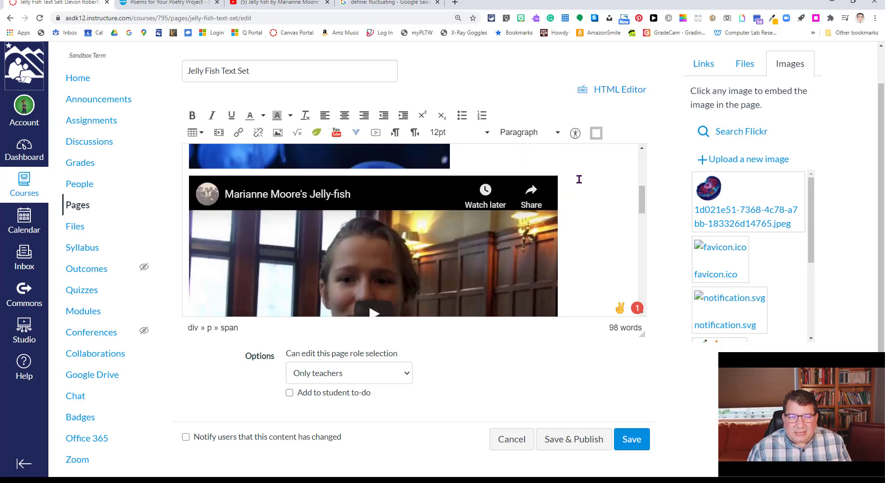
Run the accessibility check on the page and give the table the caption "Text Types in Jelly Fish Text Set".
{"action": "scroll", "coordinate": [567, 150], "scroll_direction": "down", "scroll_amount": 1}
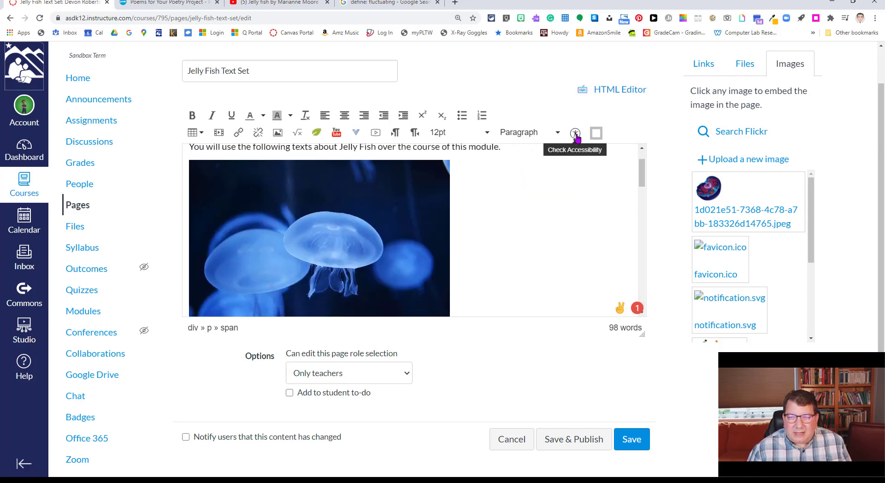
{"action": "left_click", "coordinate": [575, 133]}
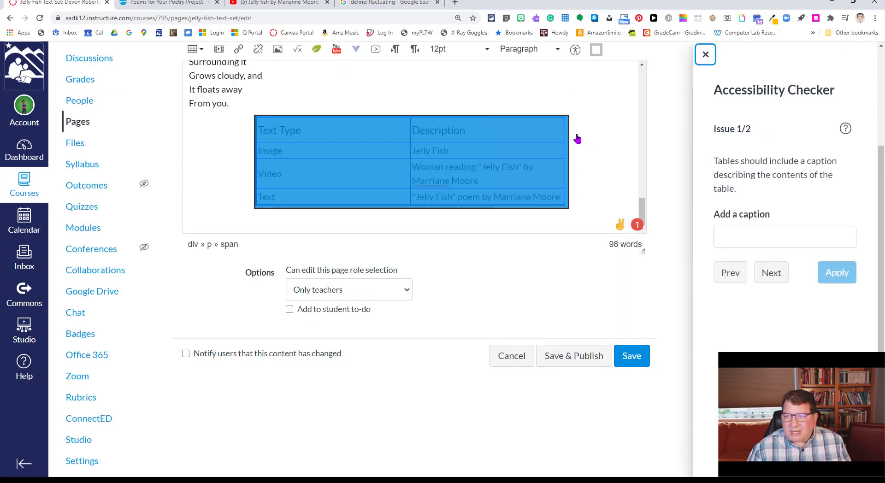
{"action": "left_click", "coordinate": [740, 232]}
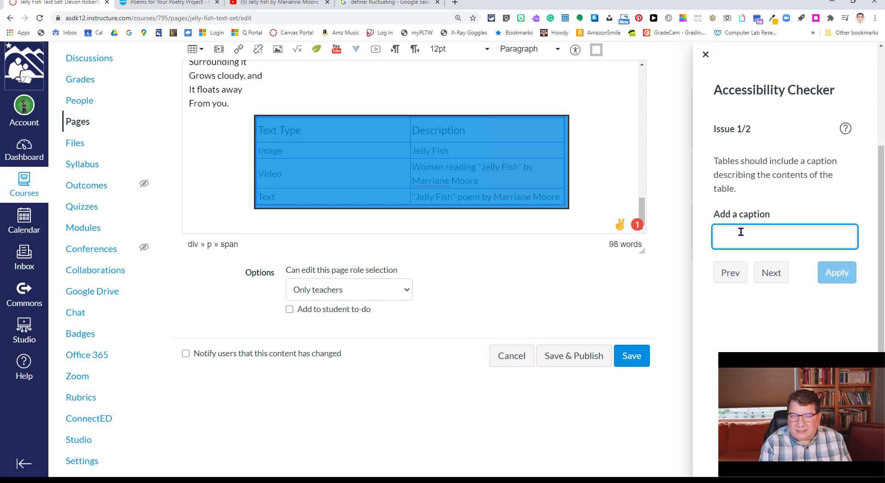
{"action": "type", "text": "Text T"}
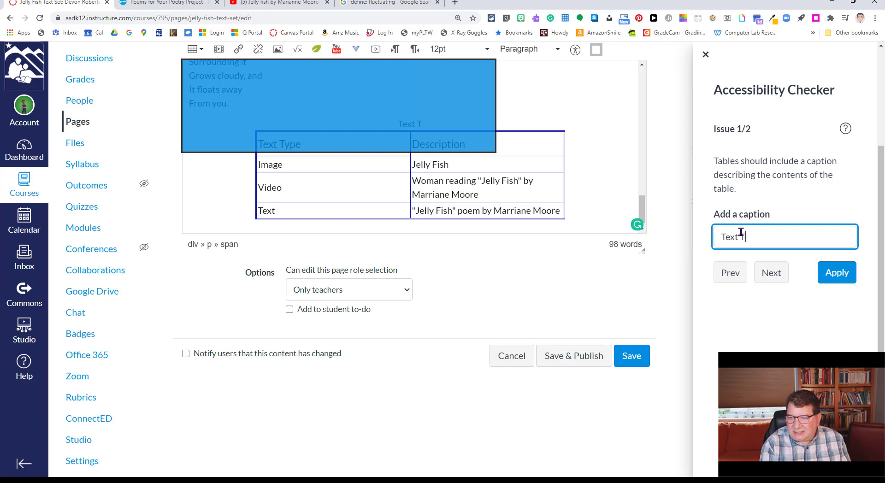
{"action": "type", "text": "ypes in Jelly F"}
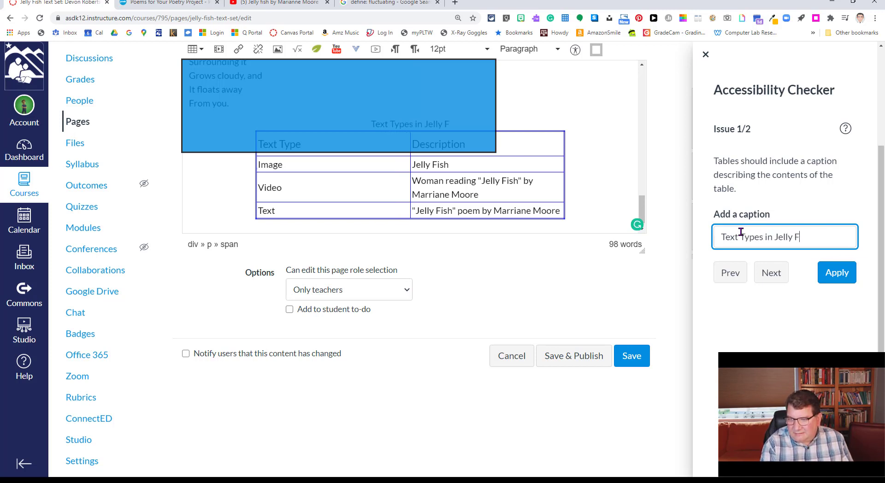
{"action": "type", "text": "ish Text Set"}
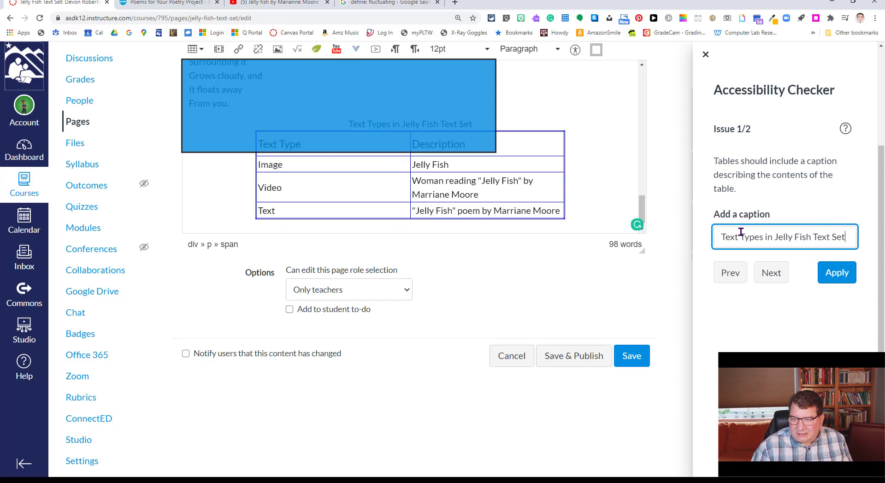
{"action": "left_click", "coordinate": [830, 271]}
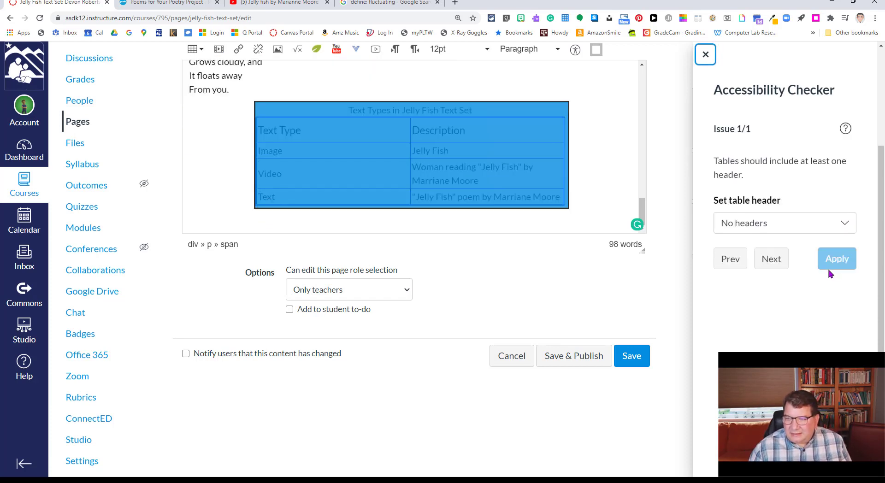
Set the table header to Header row for the remaining accessibility issue, and close the Accessibility Checker.
{"action": "left_click", "coordinate": [782, 224]}
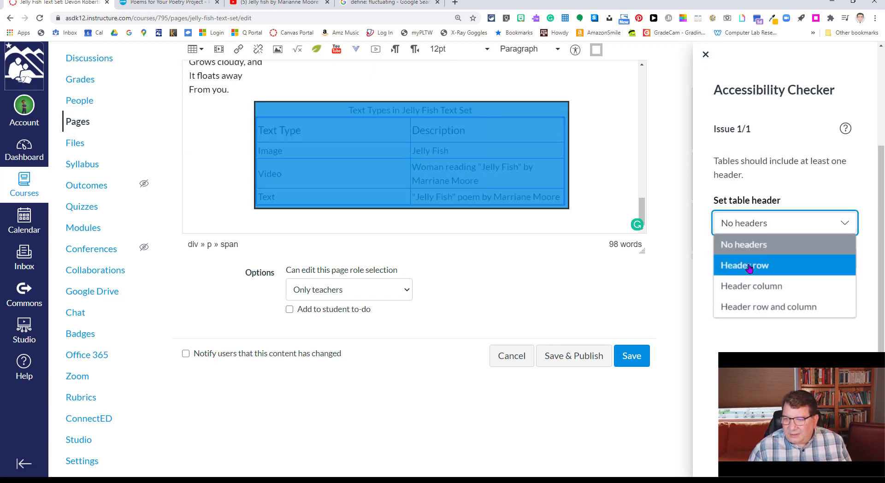
{"action": "left_click", "coordinate": [754, 264]}
{"action": "left_click", "coordinate": [842, 263]}
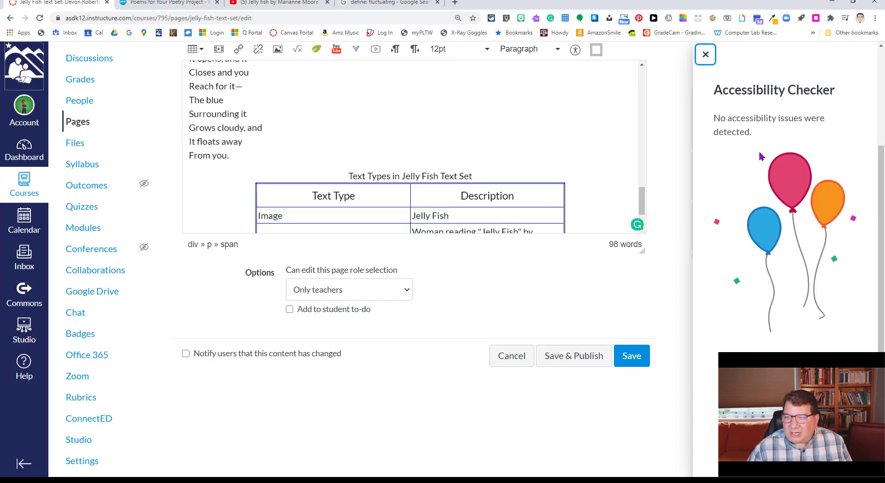
{"action": "left_click", "coordinate": [705, 54]}
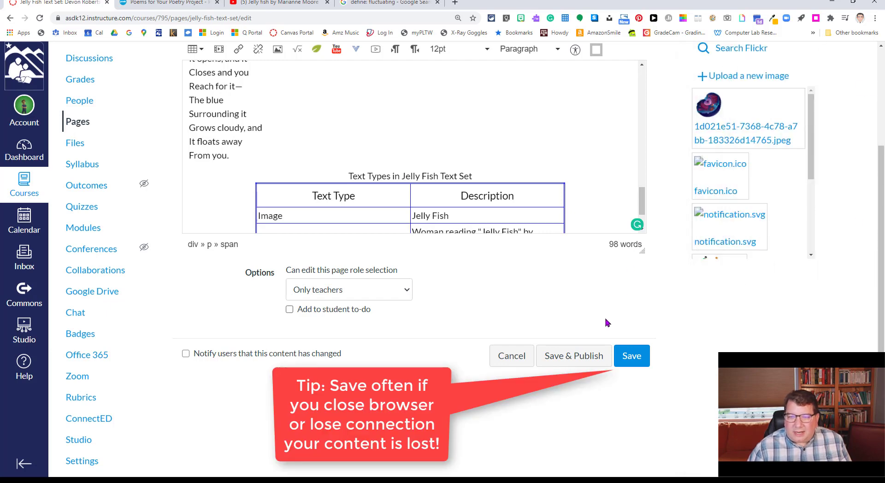
Save and publish the page, and review its published content from the heading down to the table.
{"action": "left_click", "coordinate": [572, 362]}
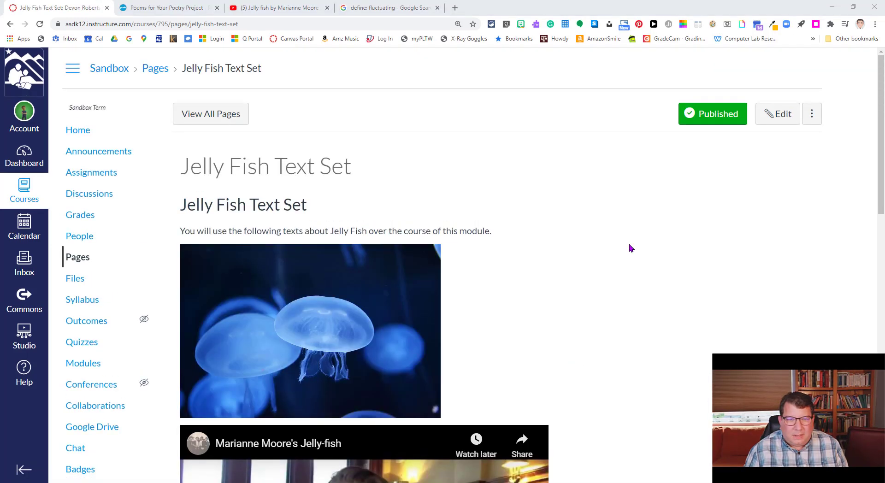
{"action": "scroll", "coordinate": [628, 244], "scroll_direction": "down", "scroll_amount": 9}
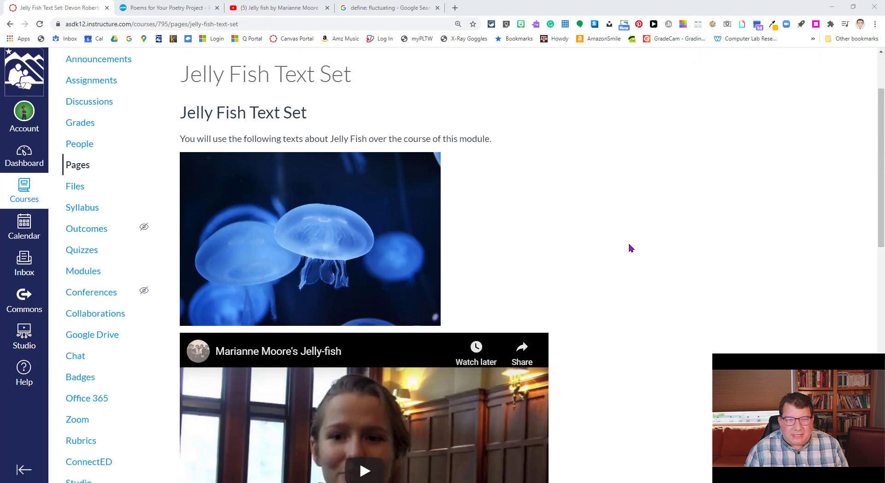
{"action": "scroll", "coordinate": [630, 248], "scroll_direction": "down", "scroll_amount": 7}
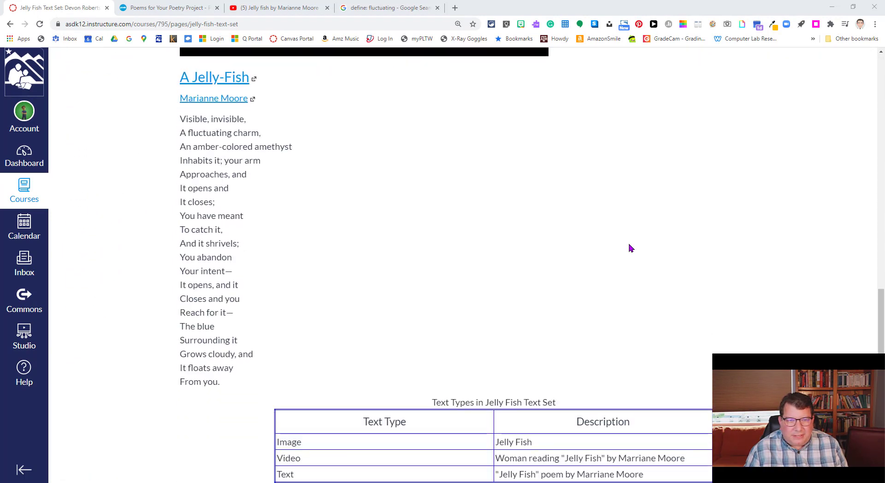
{"action": "scroll", "coordinate": [630, 248], "scroll_direction": "up", "scroll_amount": 3}
{"action": "scroll", "coordinate": [630, 248], "scroll_direction": "up", "scroll_amount": 12}
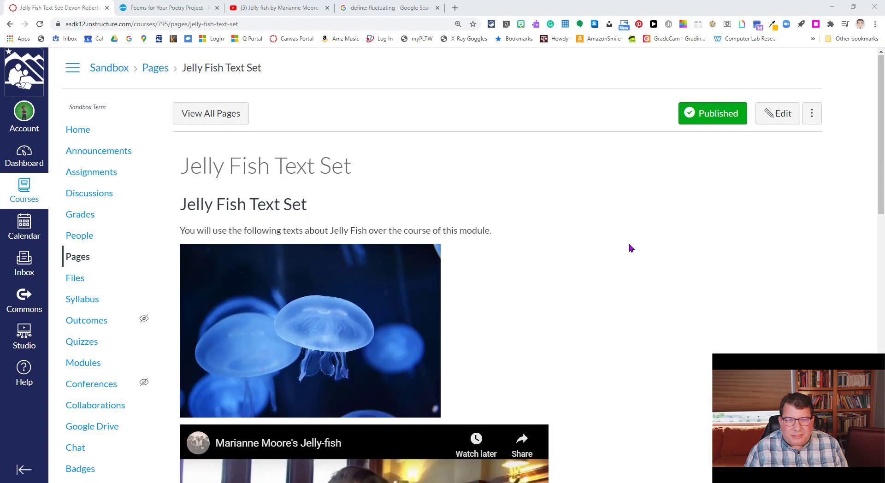